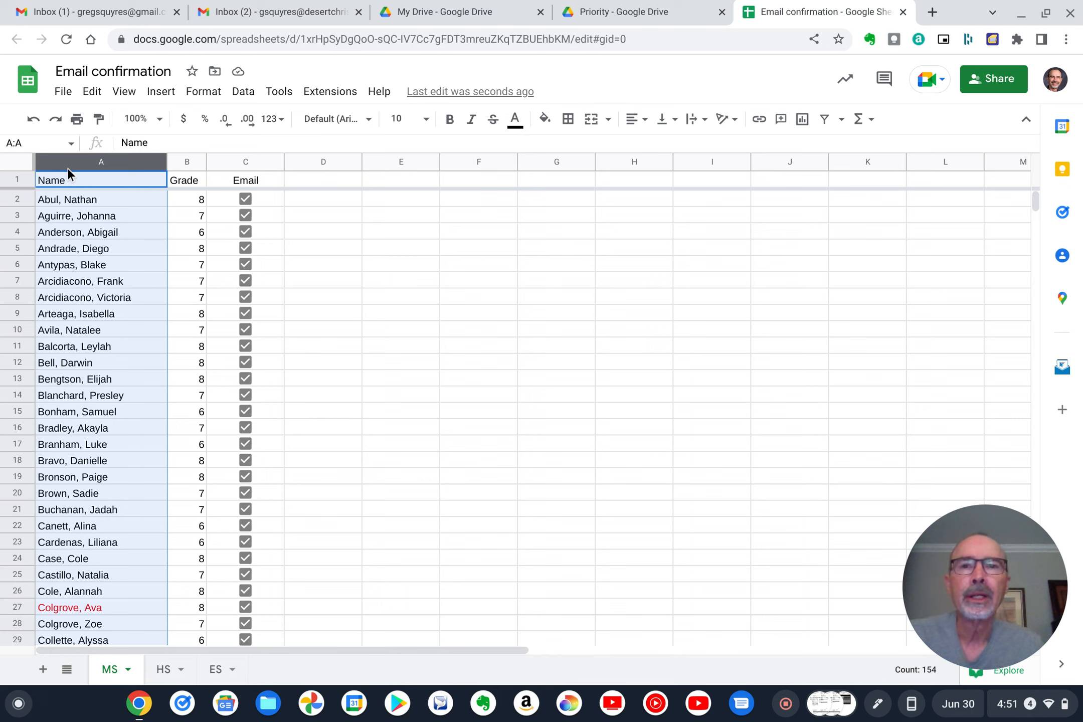
- Examine the Grade and Email columns and look through the student list beneath the frozen header row
click(175, 160)
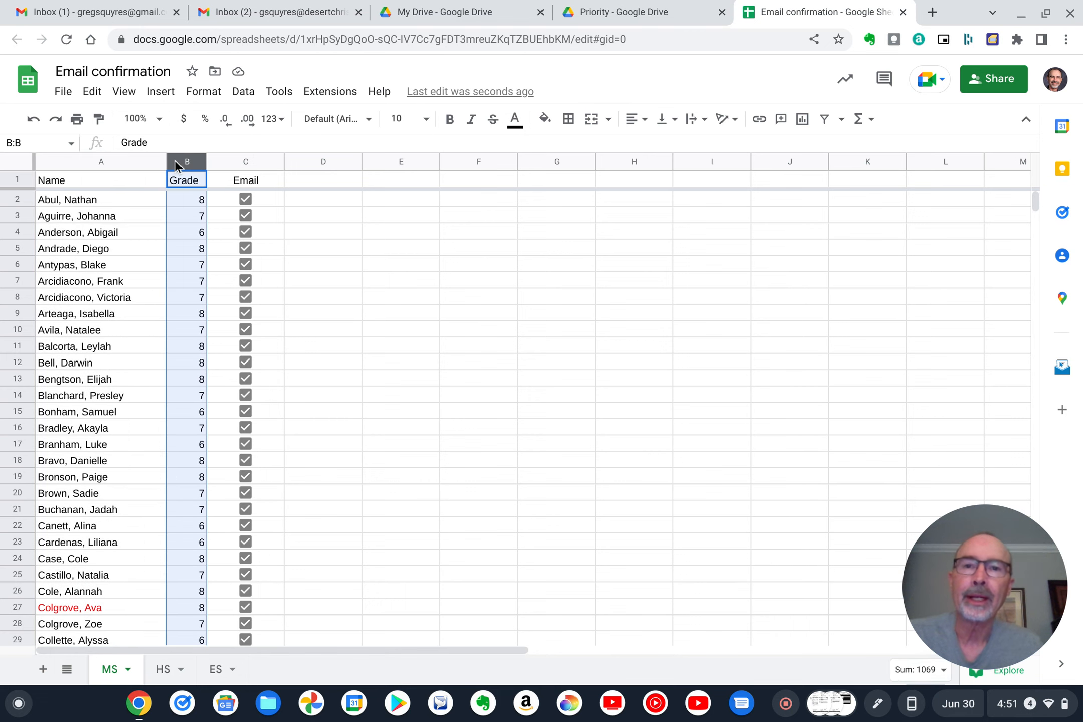
click(224, 164)
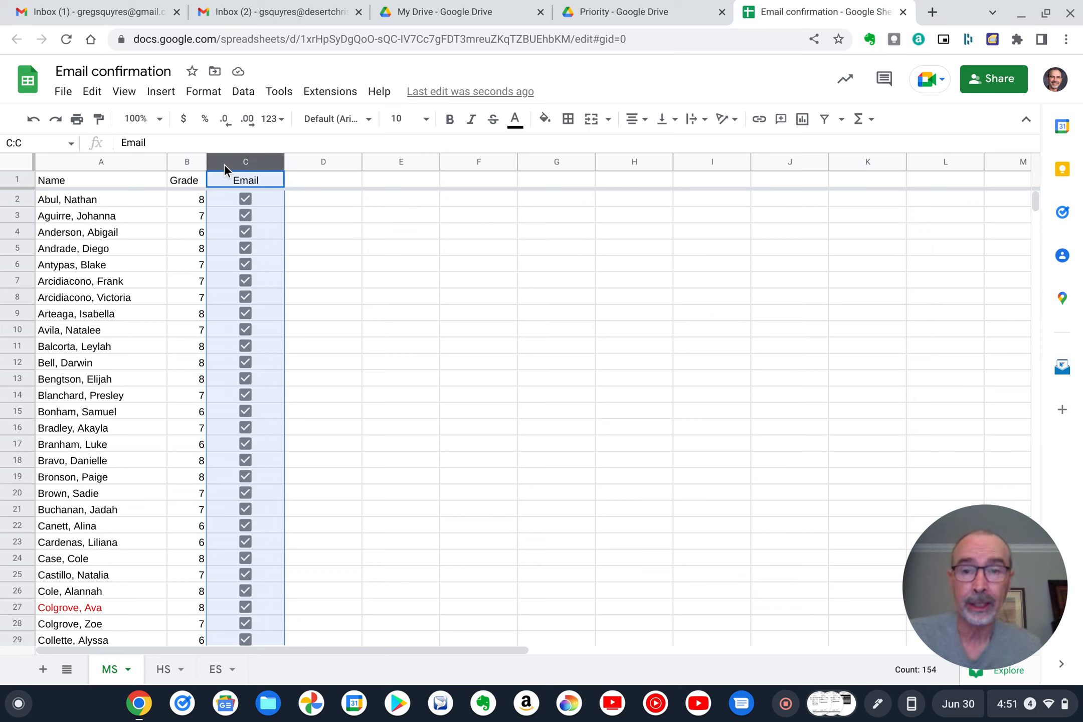
click(360, 281)
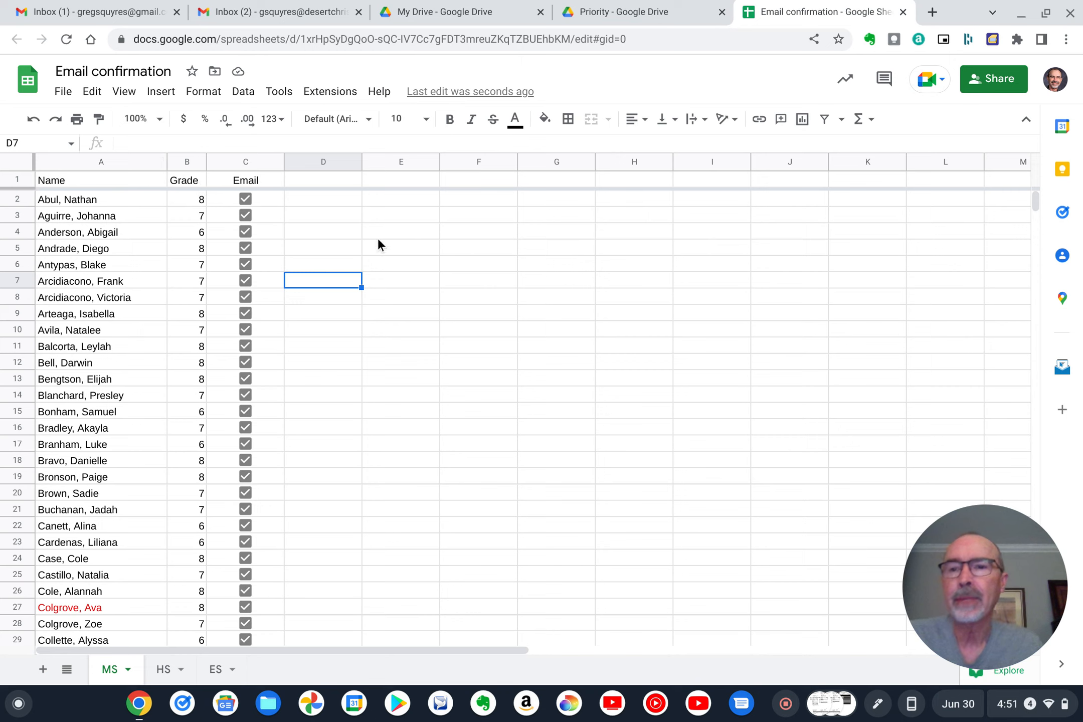
scroll(378, 241, down, 20)
scroll(379, 243, up, 20)
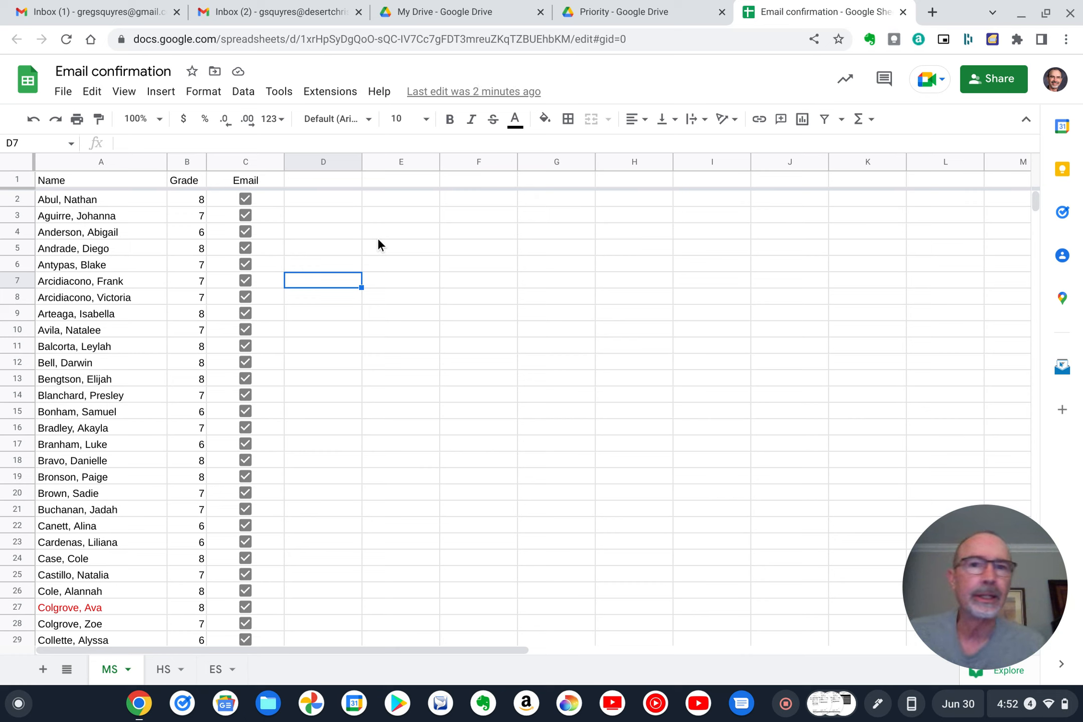
scroll(378, 238, down, 3)
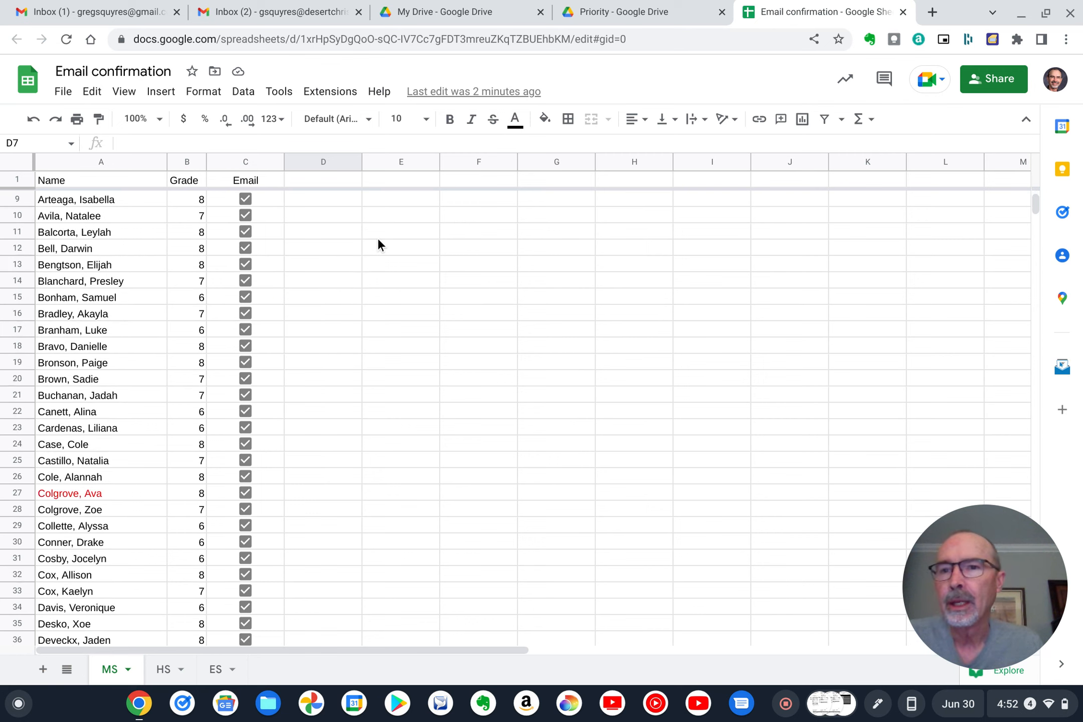
scroll(377, 238, up, 3)
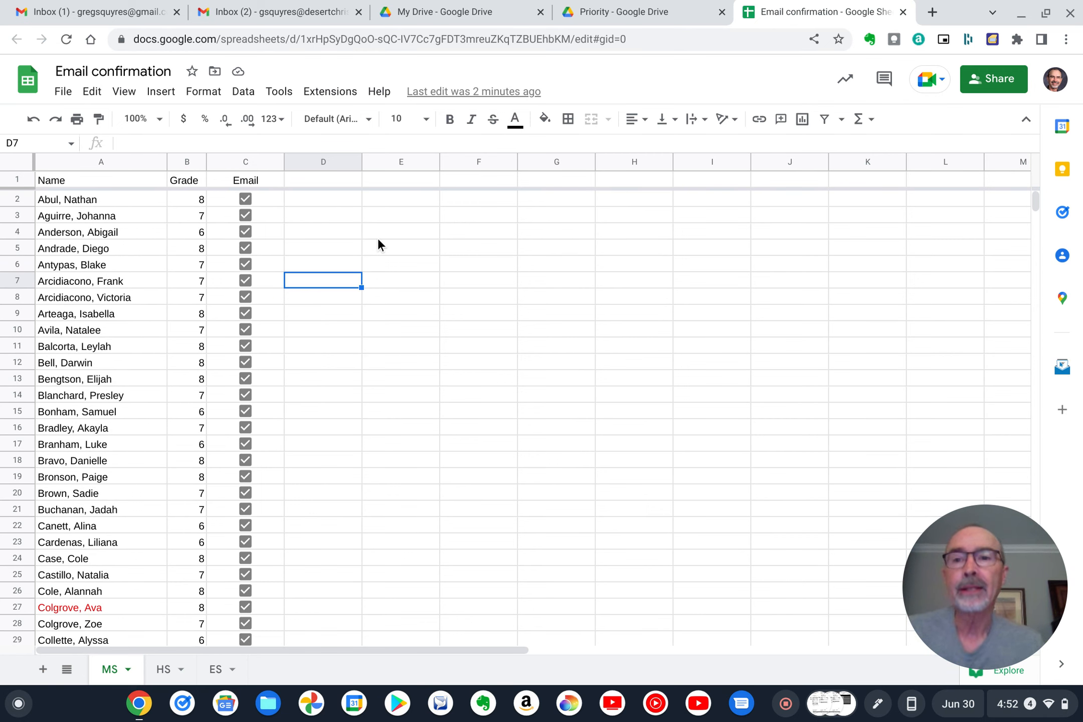
- Apply a one-row freeze to the header row of the MS sheet
click(125, 92)
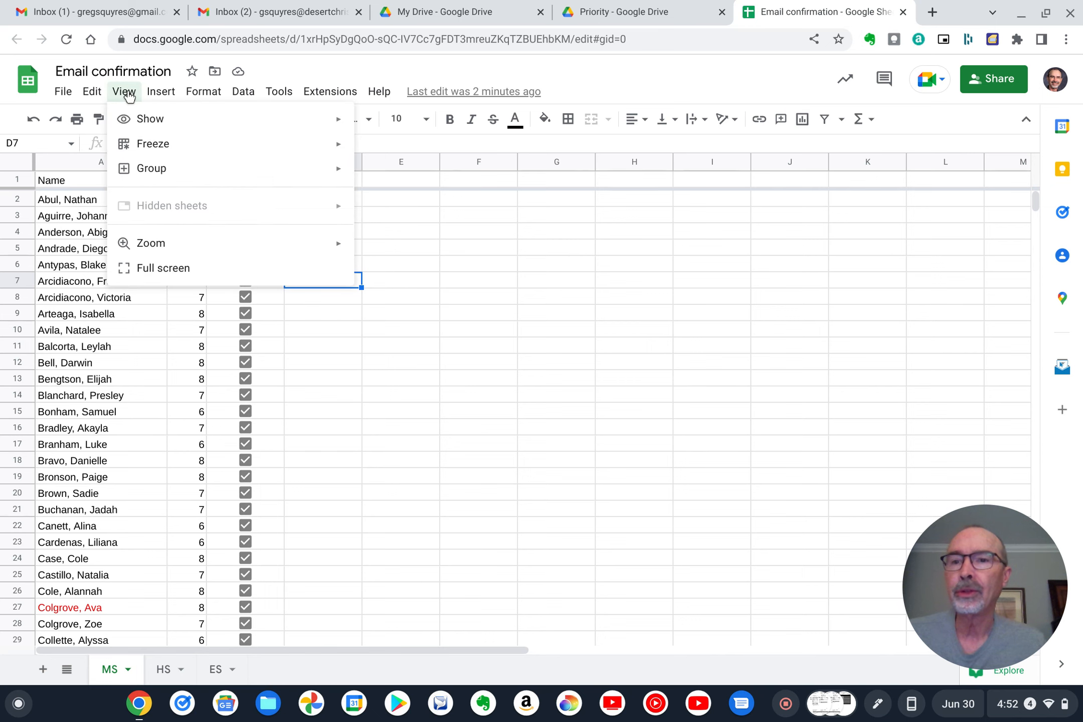
mouse_move(175, 152)
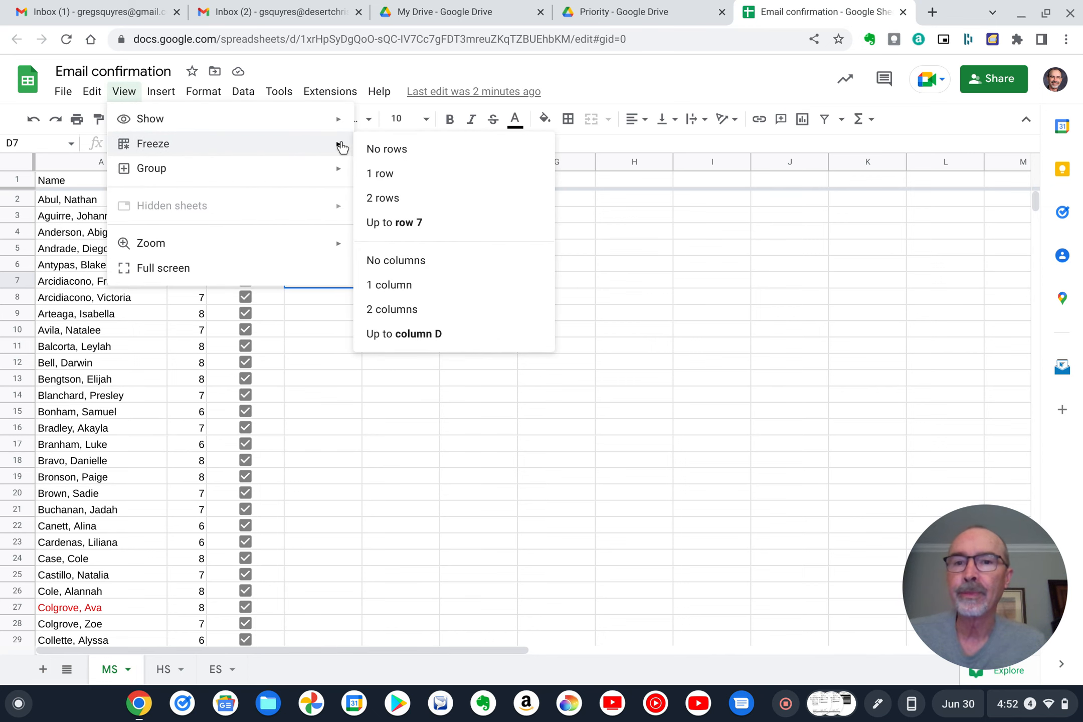
click(420, 174)
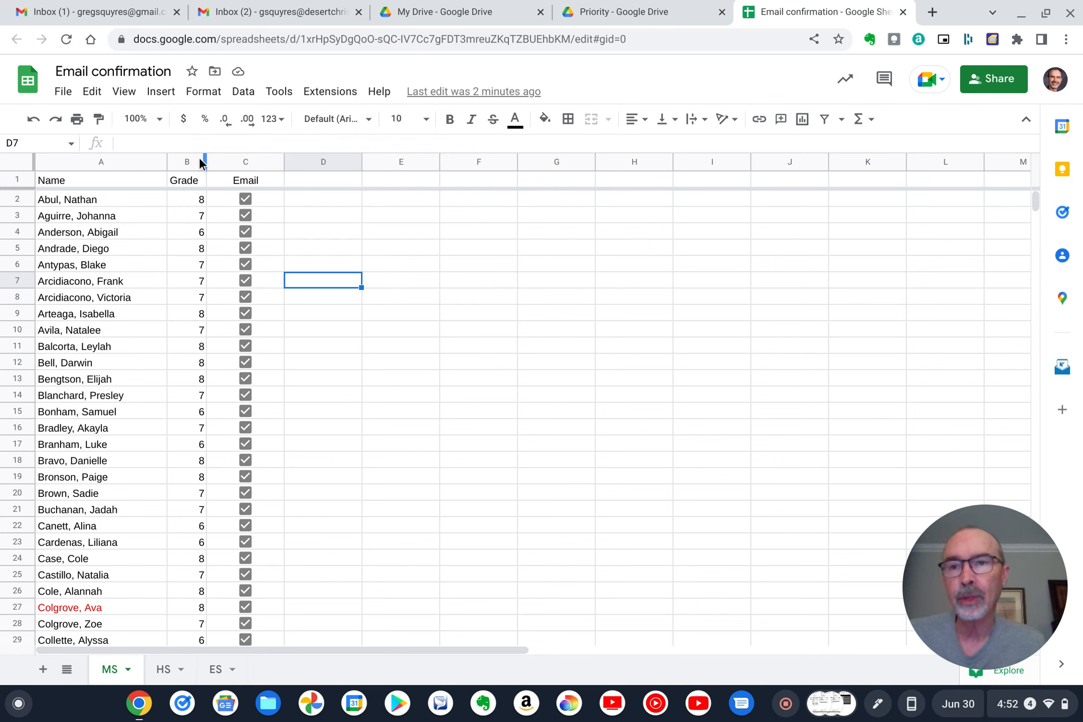
- Remove the row freeze from the MS sheet and check how the header row behaves further down the list
click(122, 100)
mouse_move(170, 151)
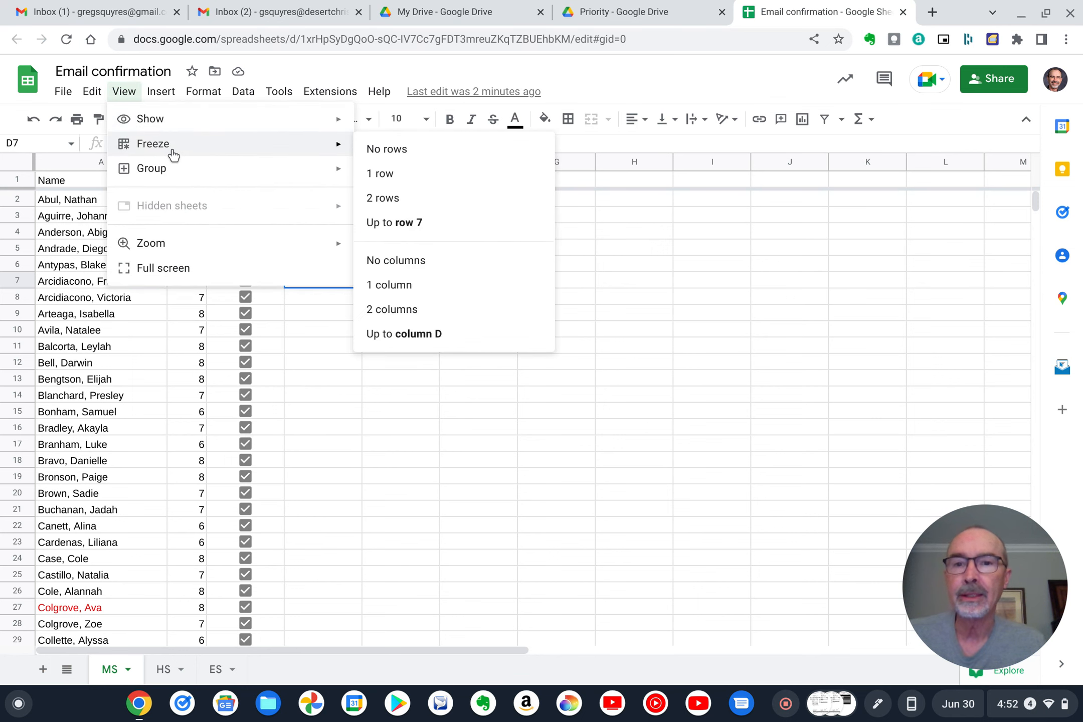
click(377, 150)
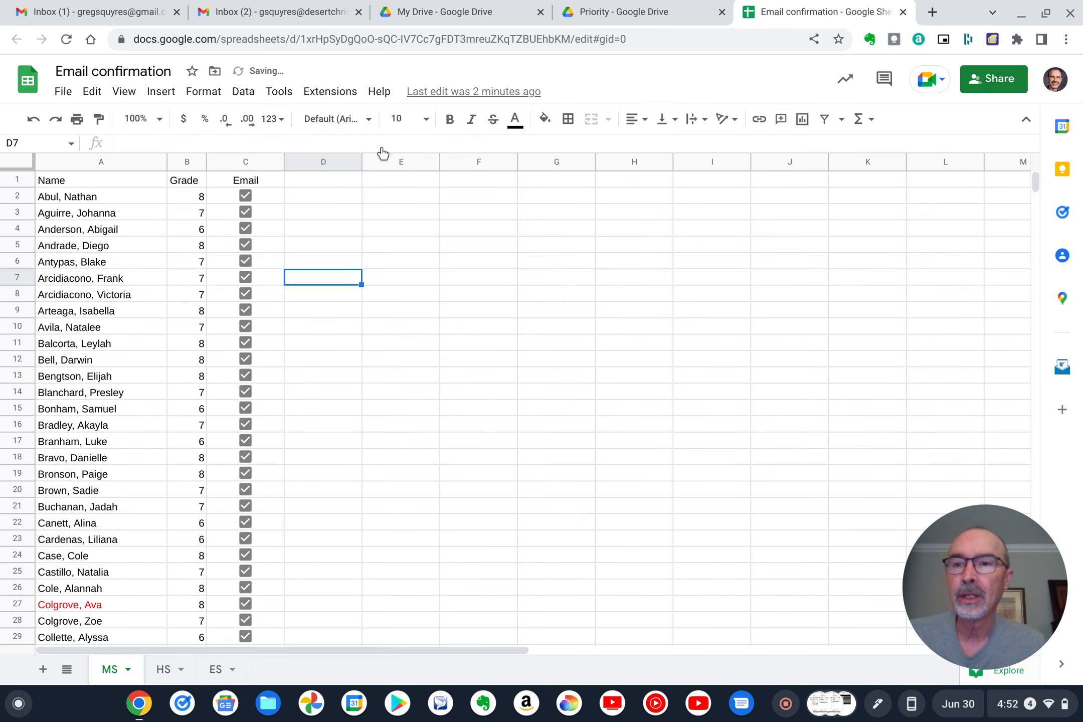
click(358, 288)
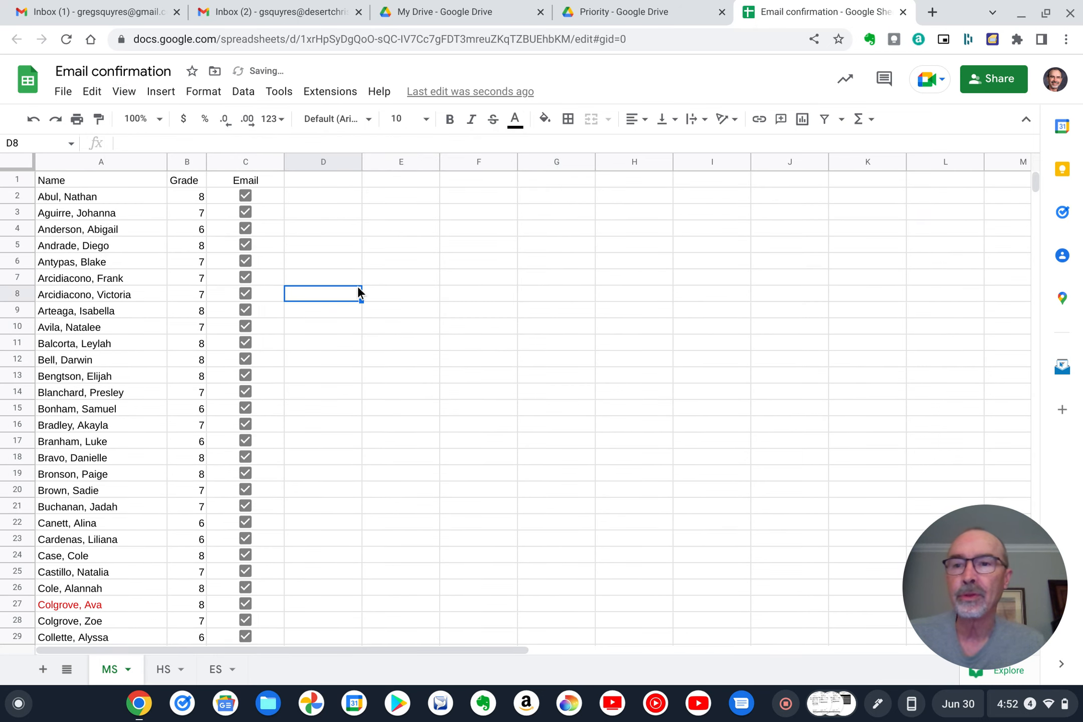
scroll(563, 294, down, 9)
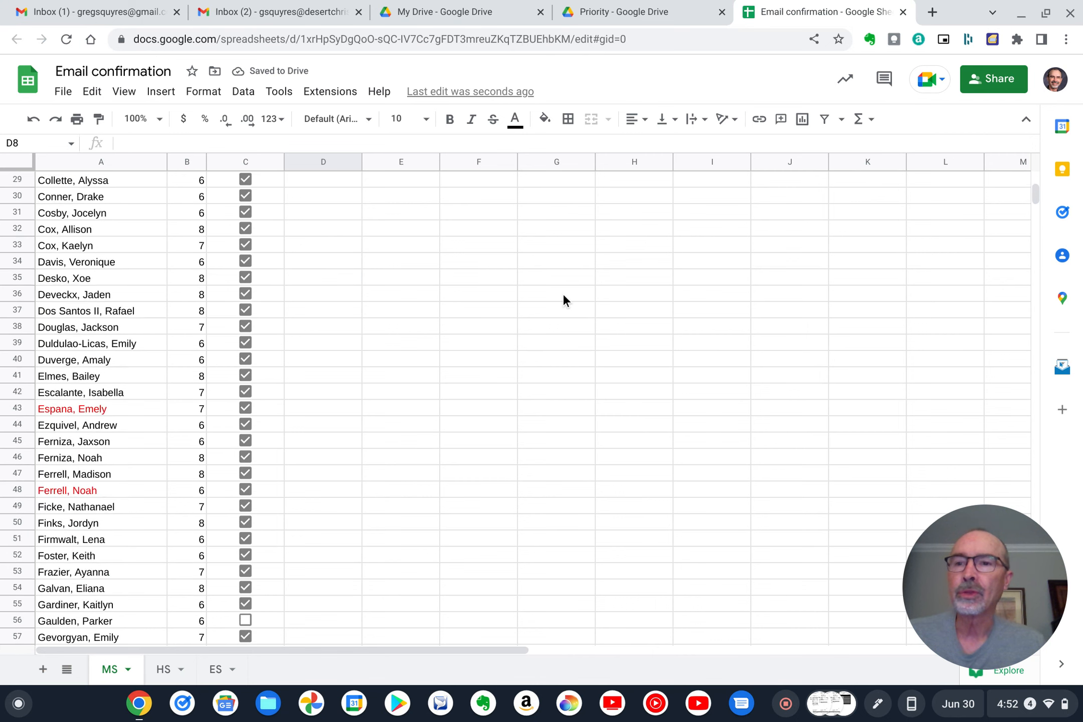
scroll(563, 294, up, 9)
scroll(563, 295, down, 3)
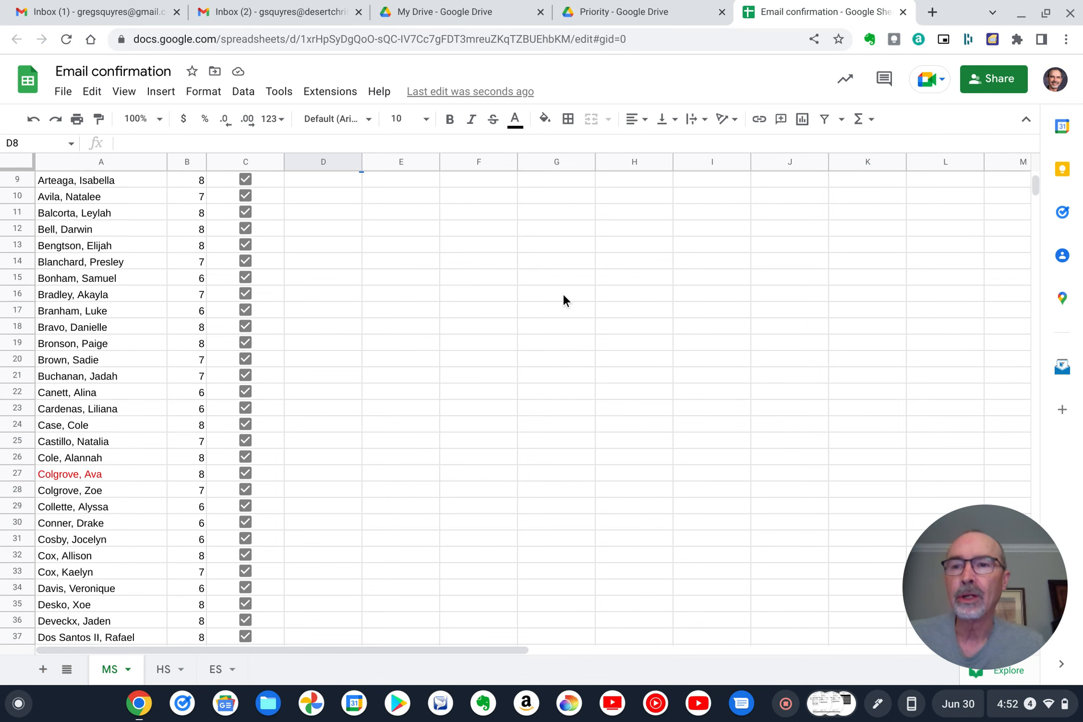
scroll(563, 294, up, 3)
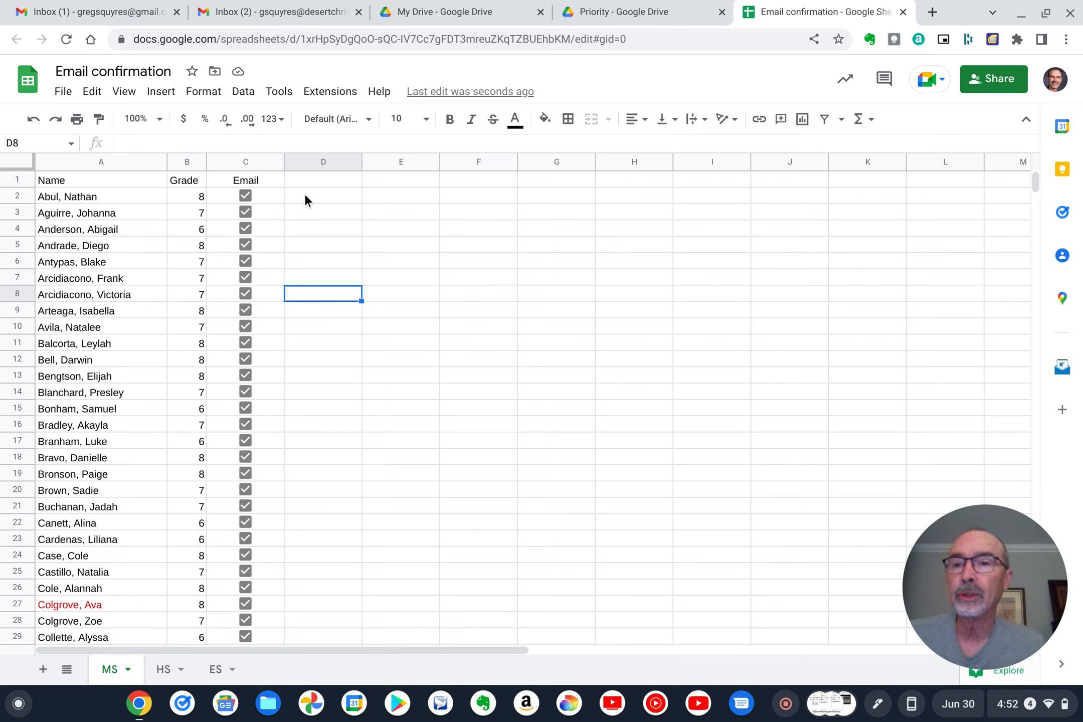
- Freeze the first row of the MS sheet again so the column headings stay in view
click(126, 93)
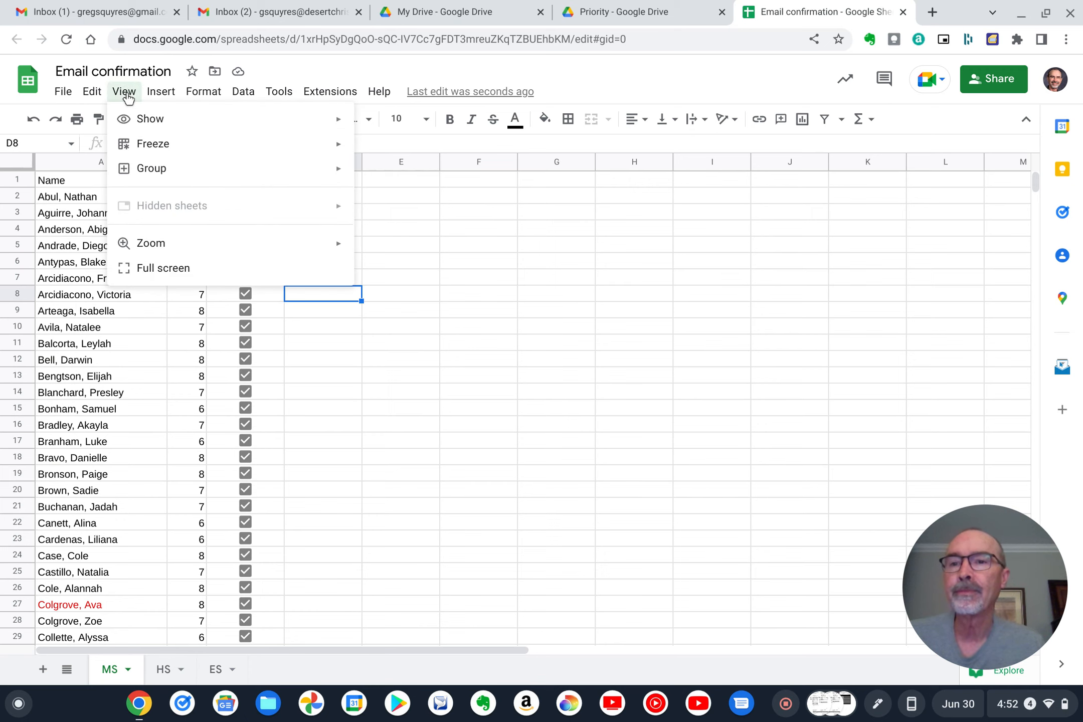
mouse_move(168, 145)
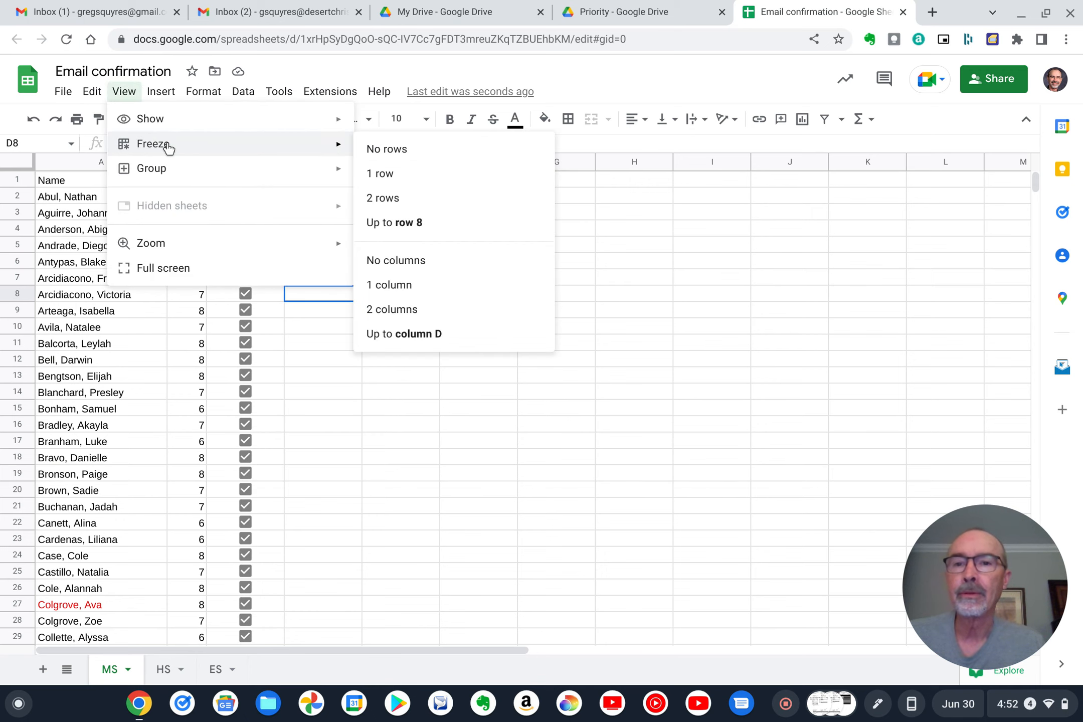
click(379, 174)
click(375, 304)
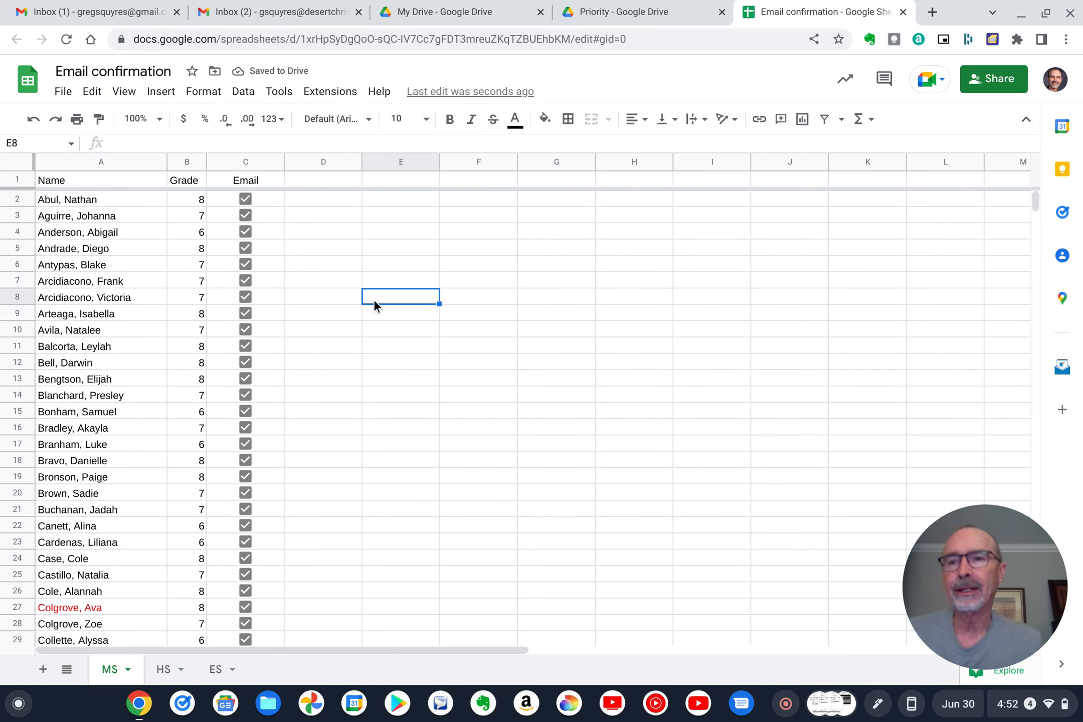
- Sort the whole sheet by the Name column from Z to A and check the order through the last student
click(86, 168)
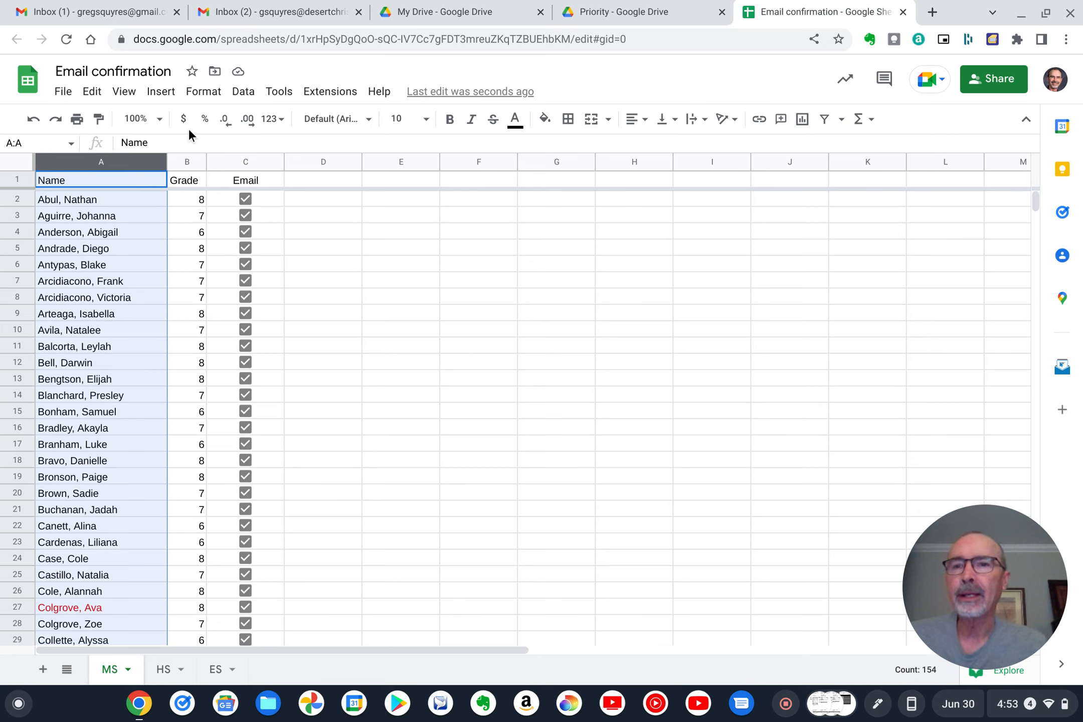
click(244, 95)
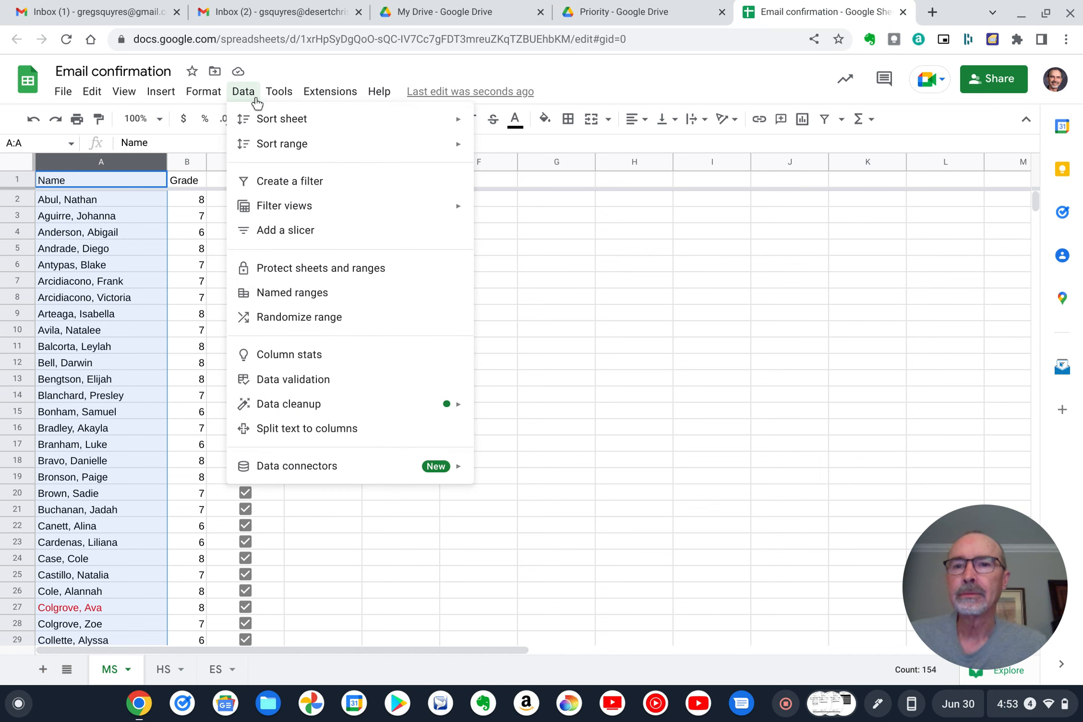
mouse_move(271, 118)
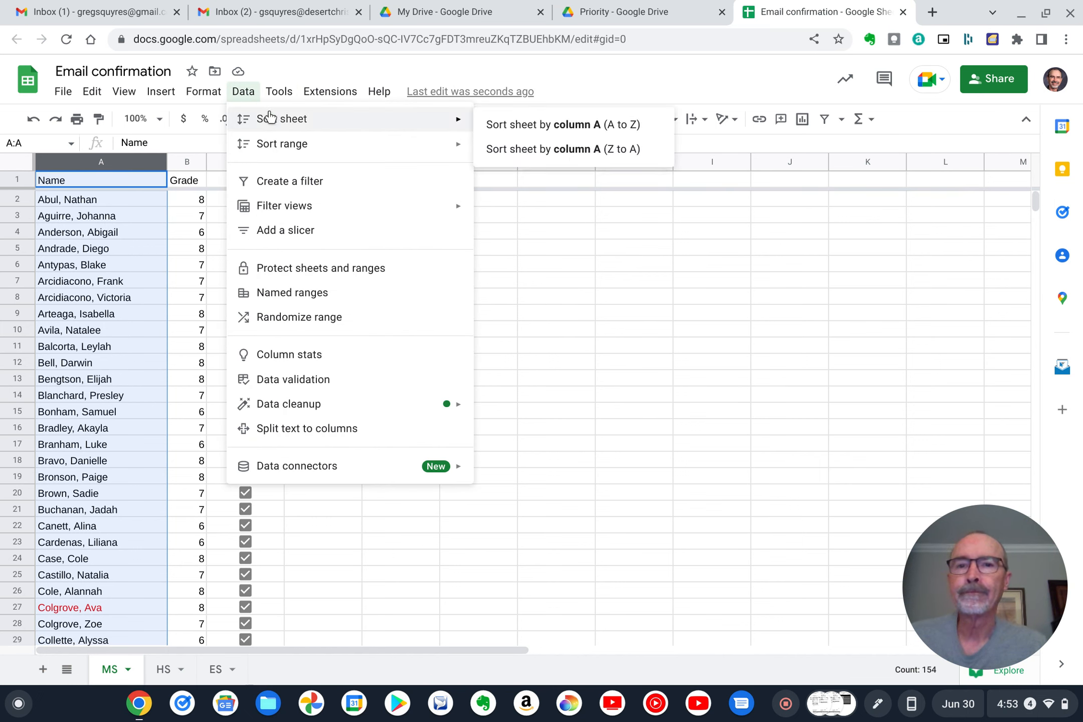
click(536, 157)
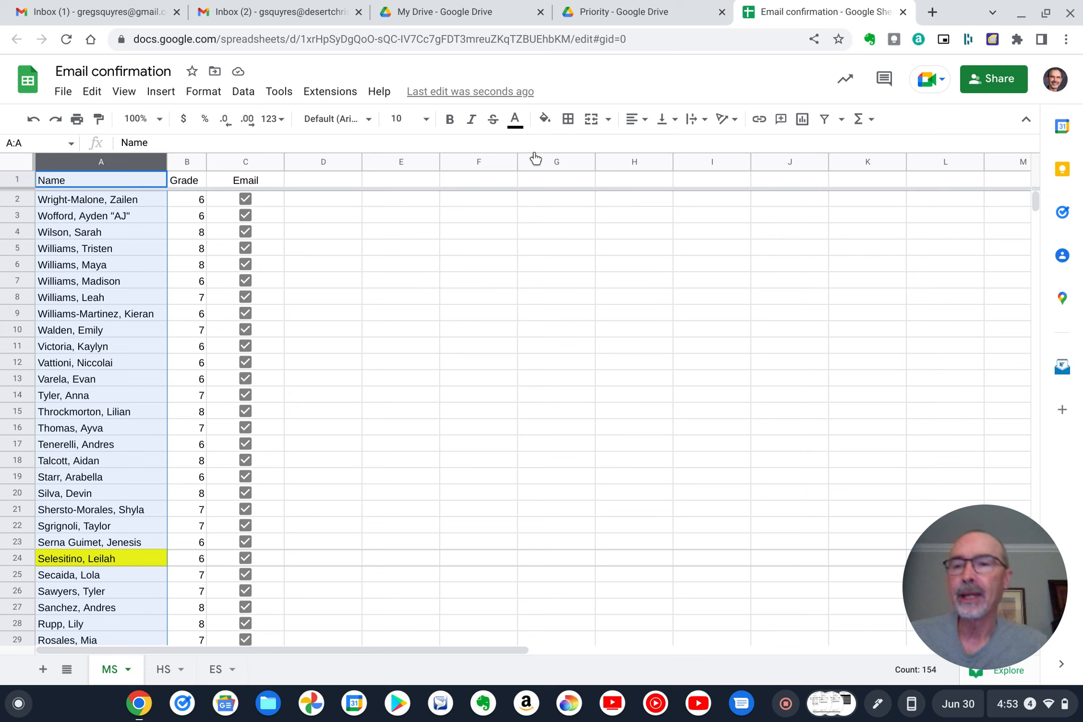
scroll(343, 324, down, 15)
scroll(344, 326, down, 20)
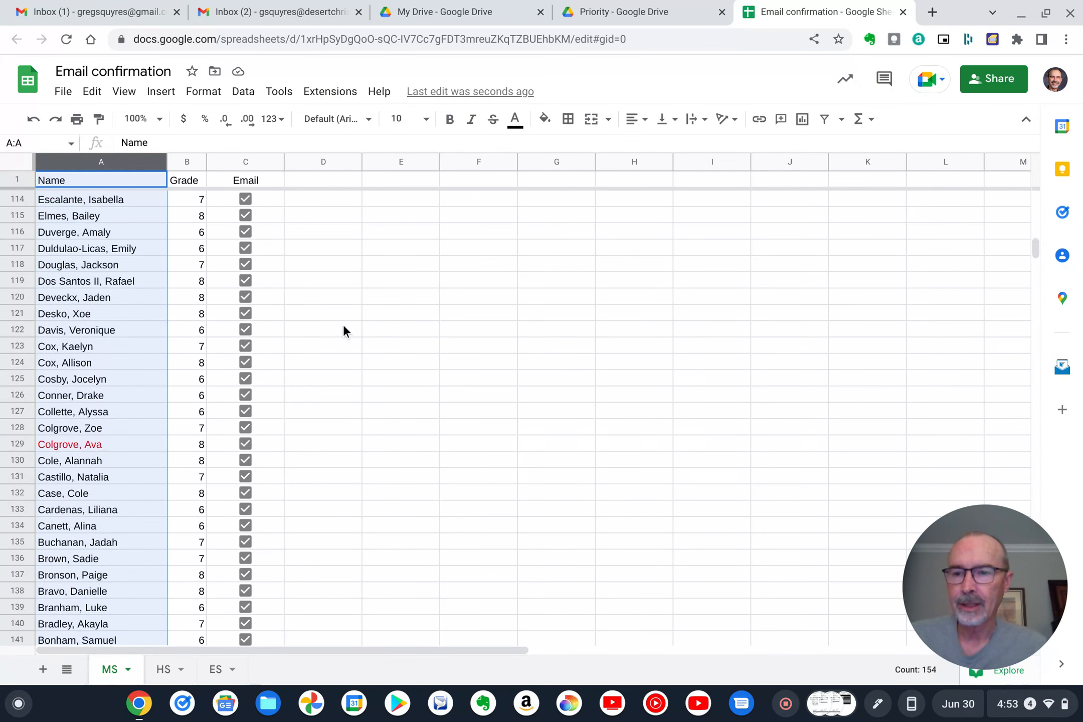
scroll(343, 330, down, 10)
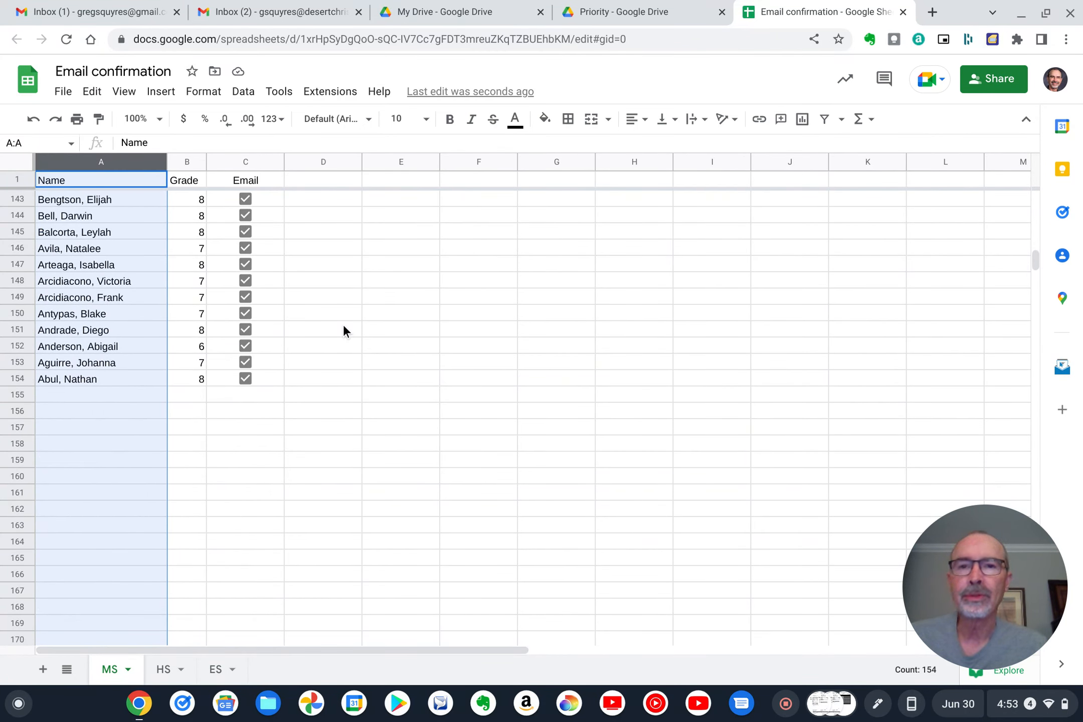
scroll(342, 324, up, 20)
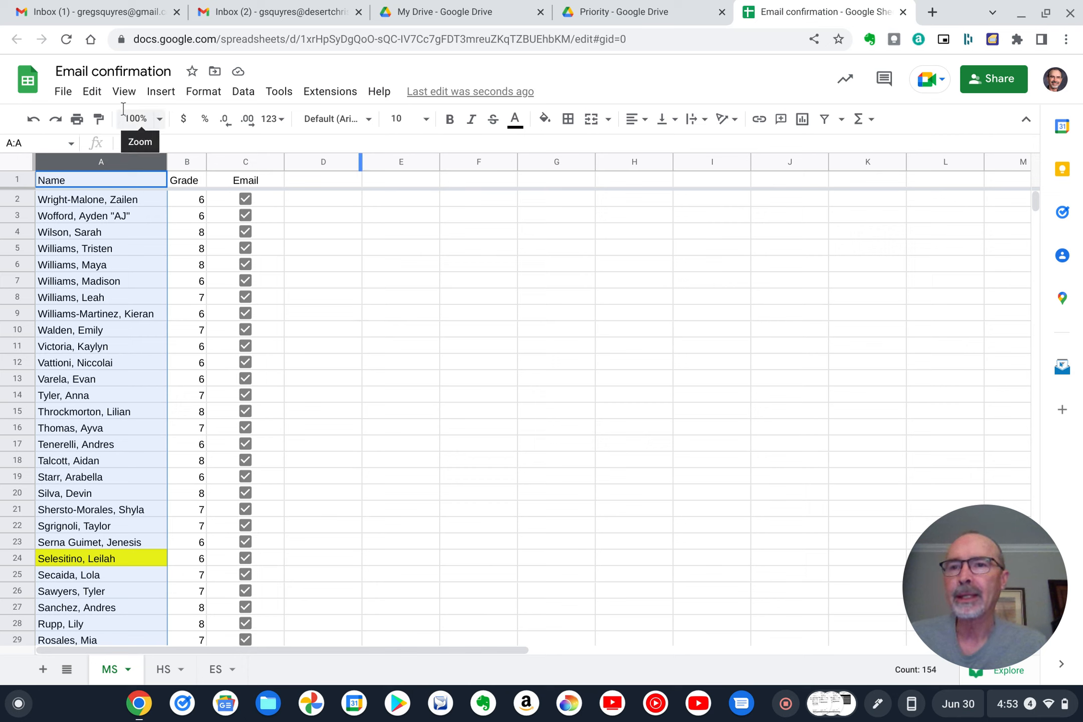
- Sort the whole sheet by the Name column from A to Z
click(257, 100)
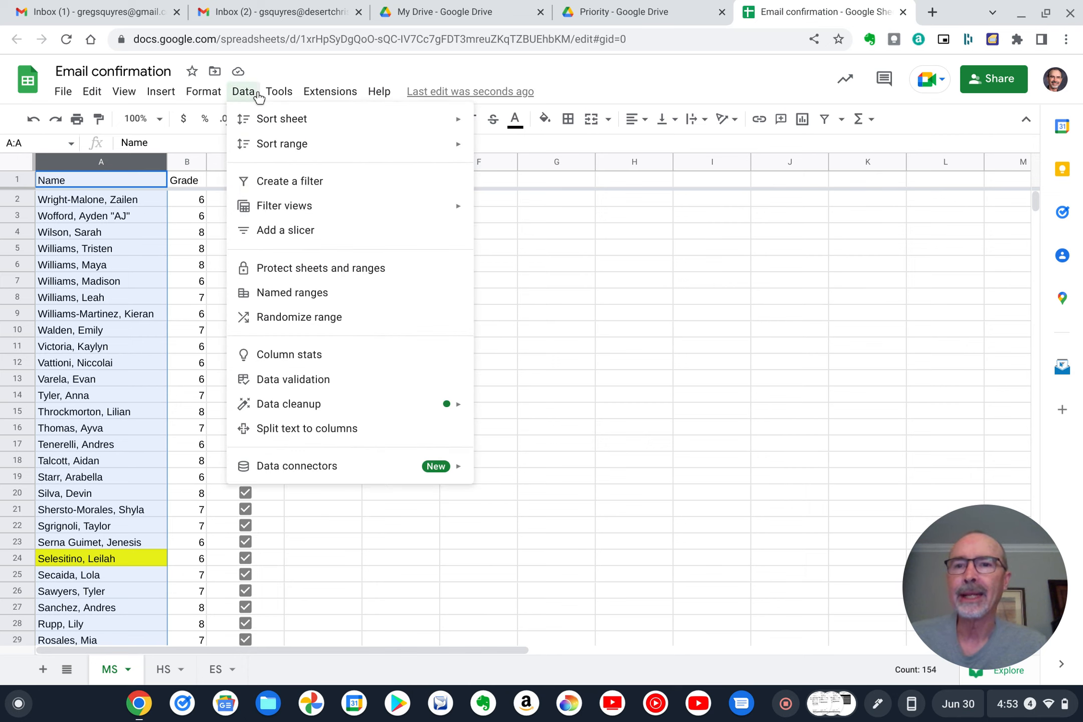
mouse_move(261, 118)
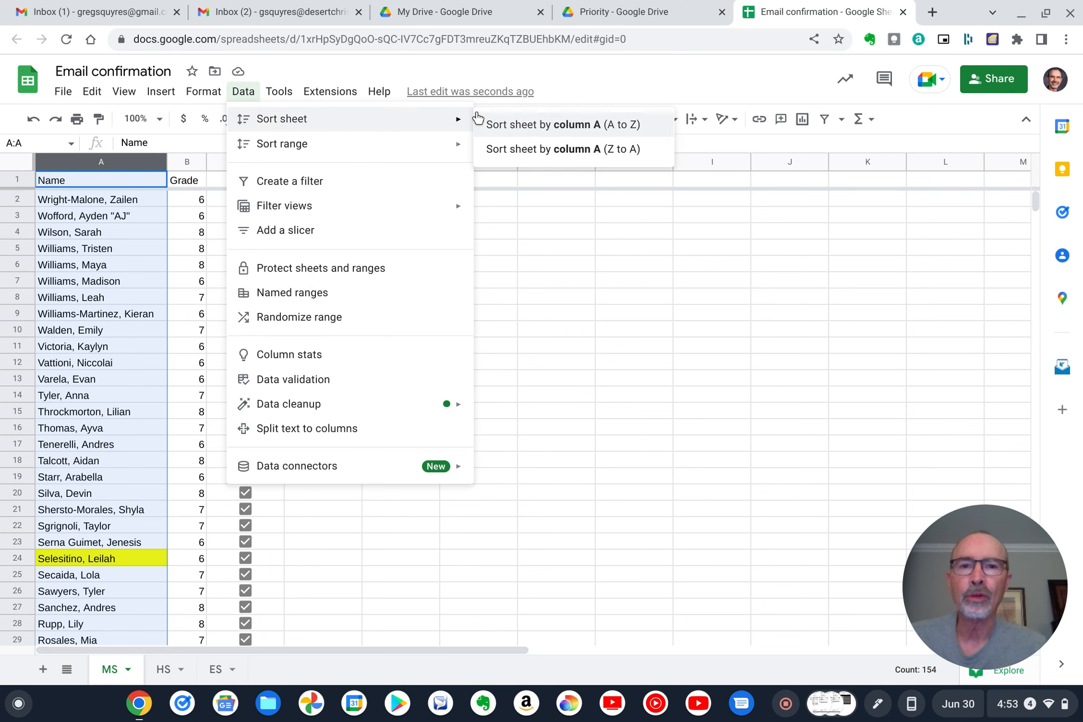
click(521, 125)
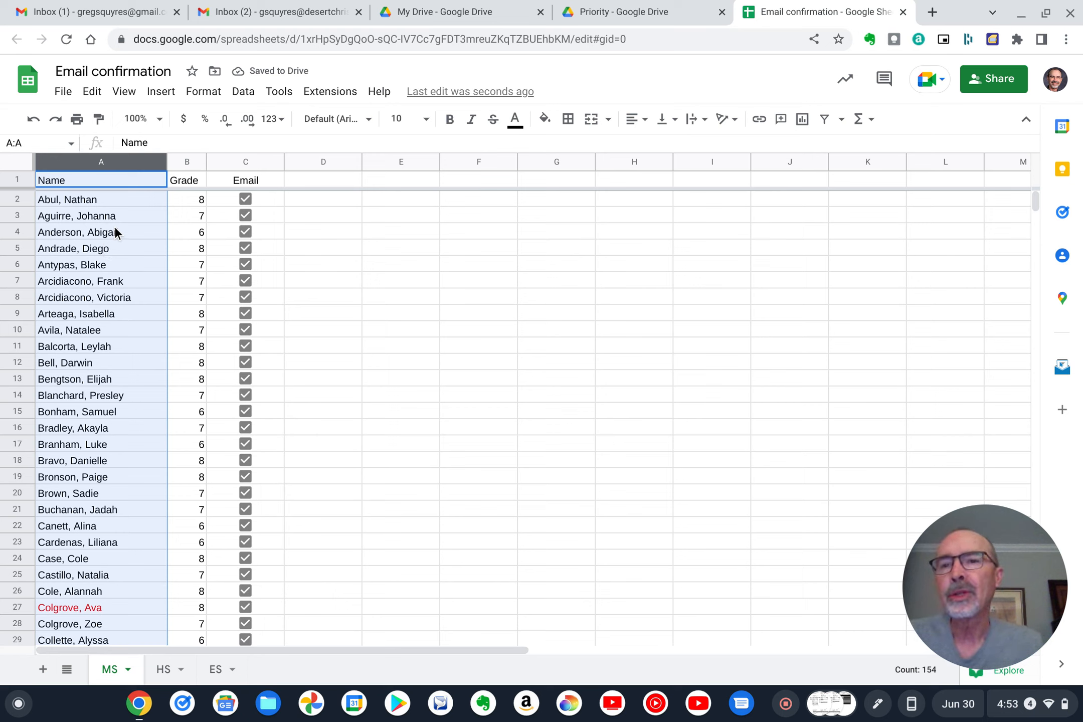
- Sort the whole sheet by the Grade column from A to Z and check the order of the grade groups
click(174, 162)
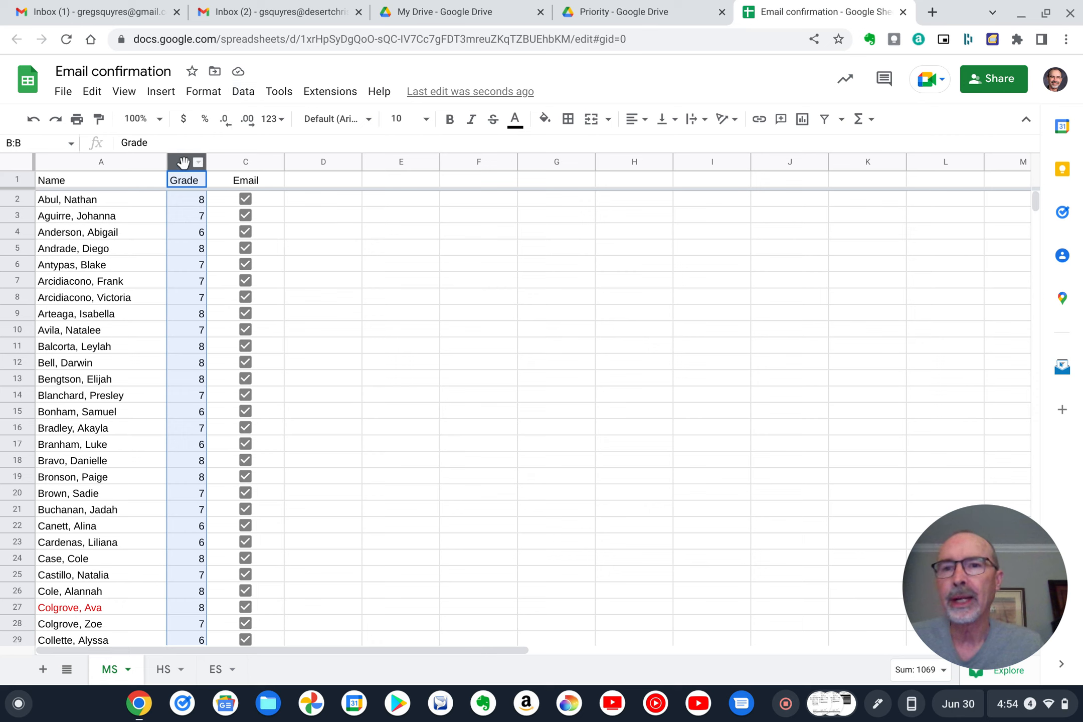
click(243, 92)
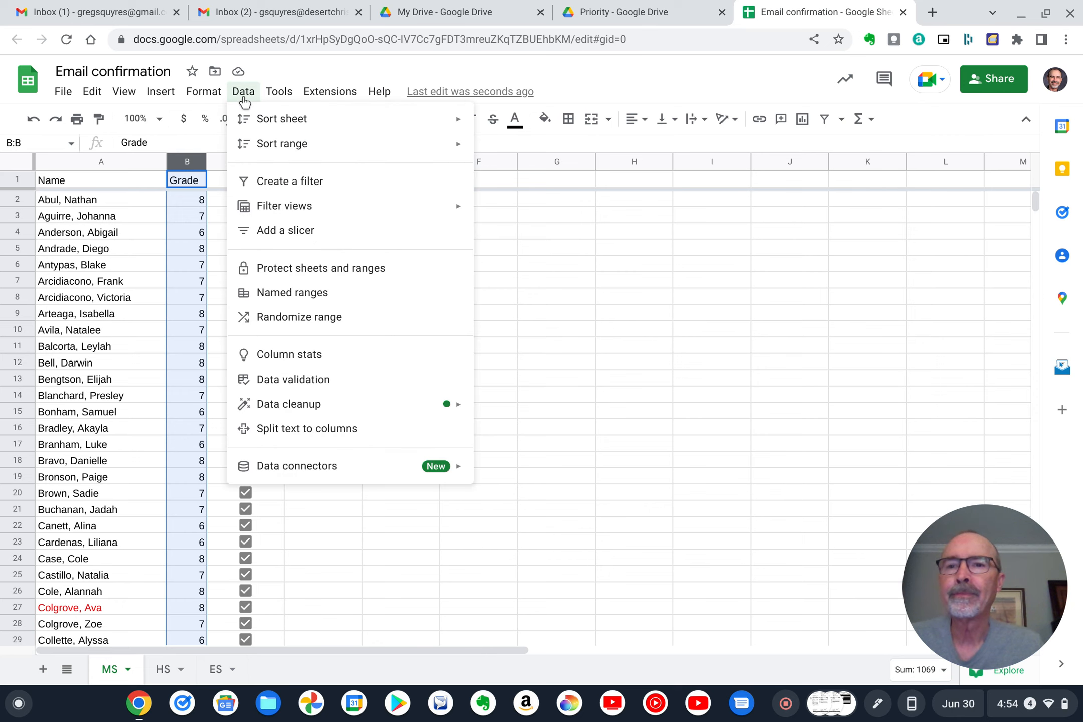
mouse_move(272, 119)
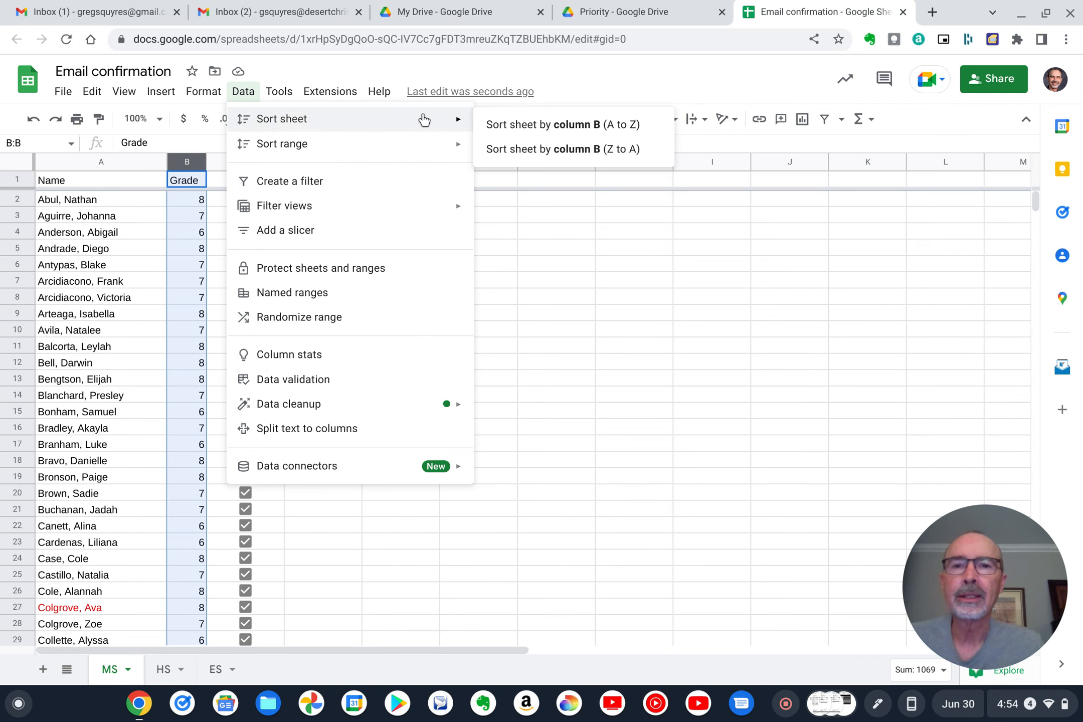
click(501, 124)
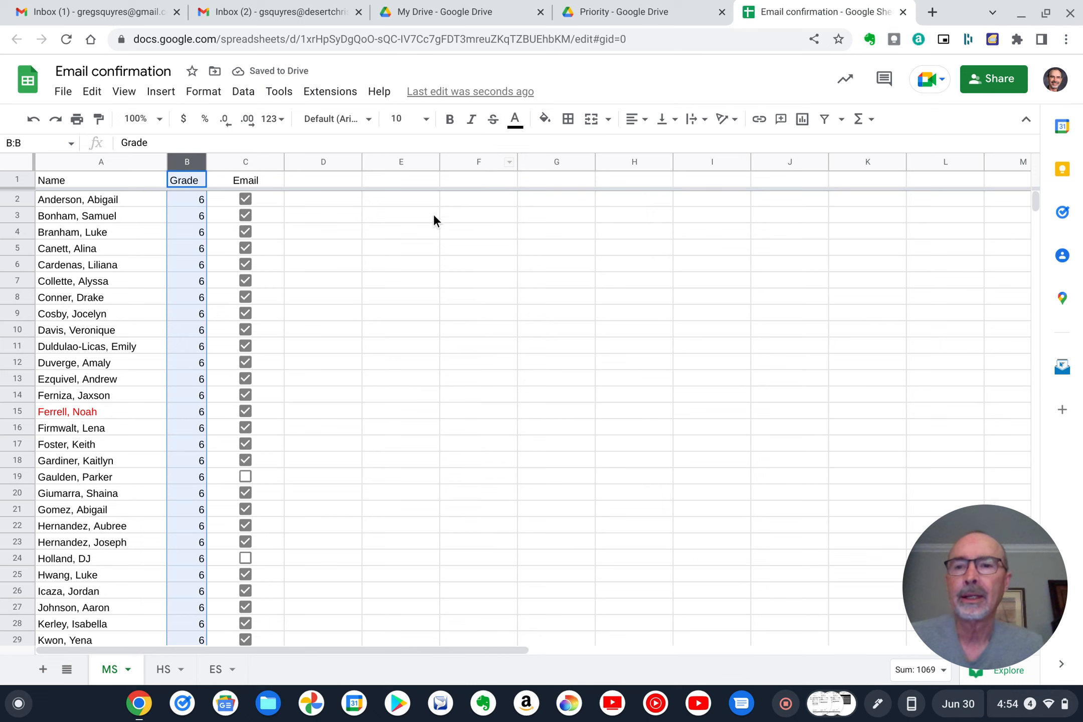
scroll(415, 235, down, 15)
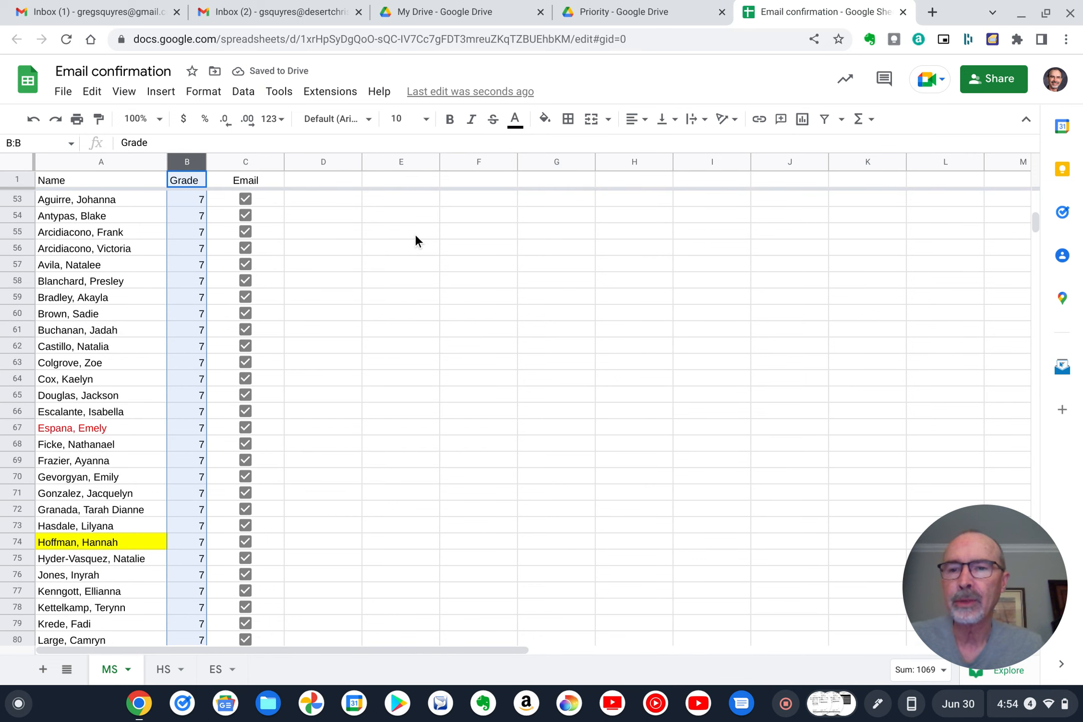
scroll(415, 236, down, 2)
scroll(415, 236, down, 14)
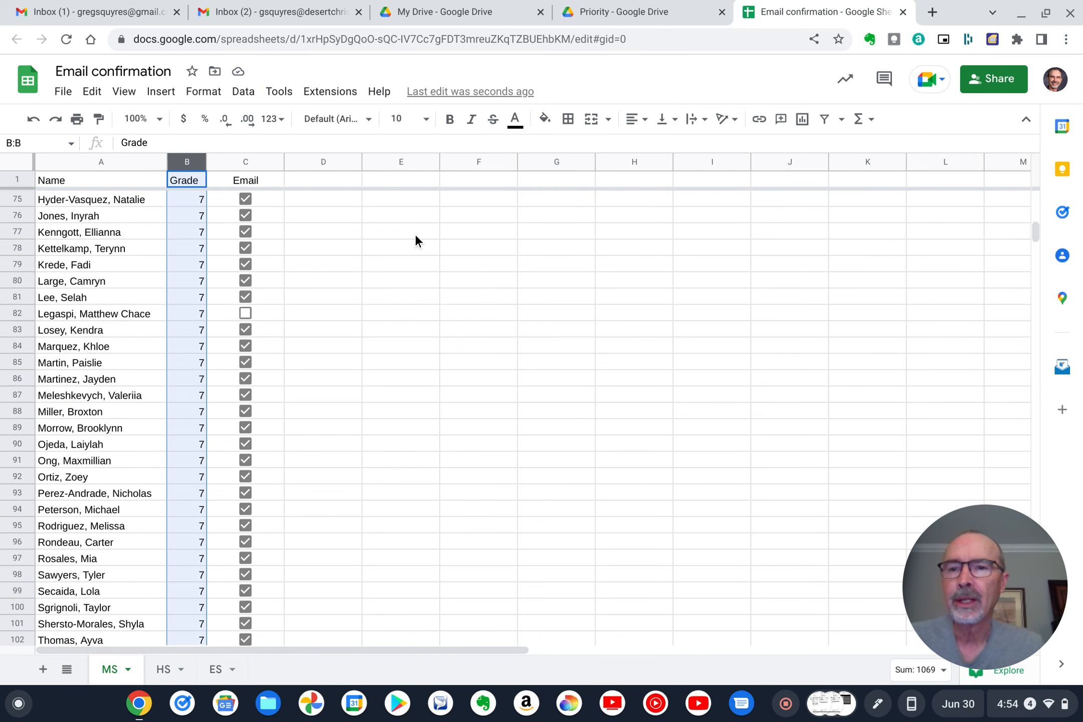
scroll(415, 234, up, 20)
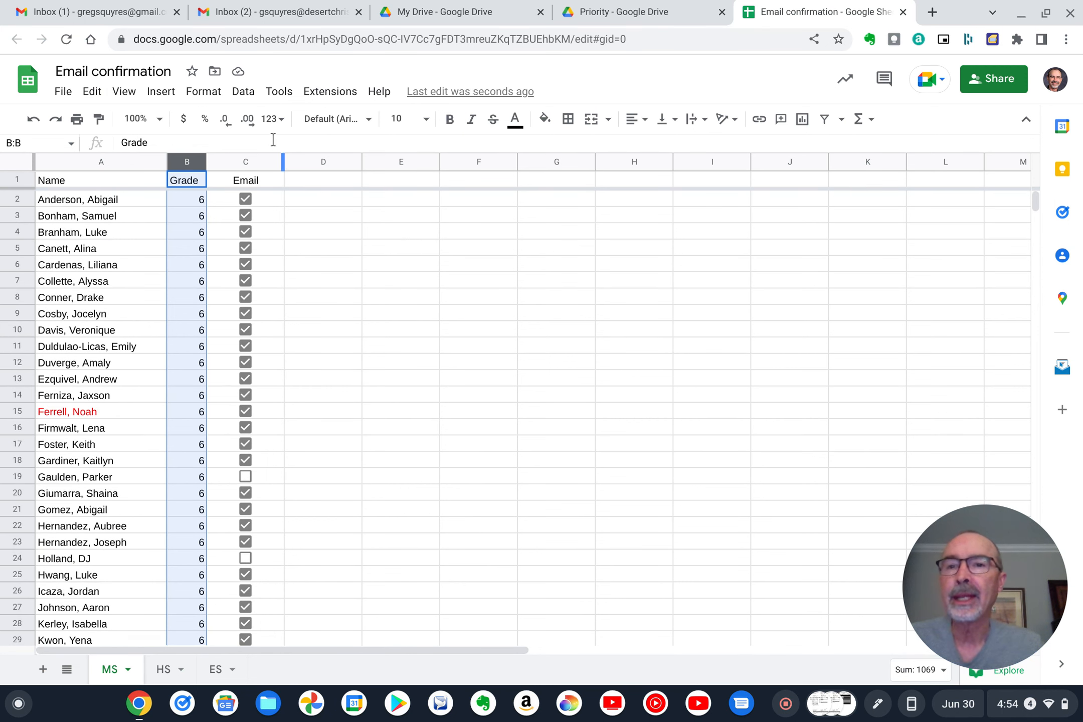
- Sort the whole sheet by the Grade column from Z to A and check the order of the grade groups
click(244, 93)
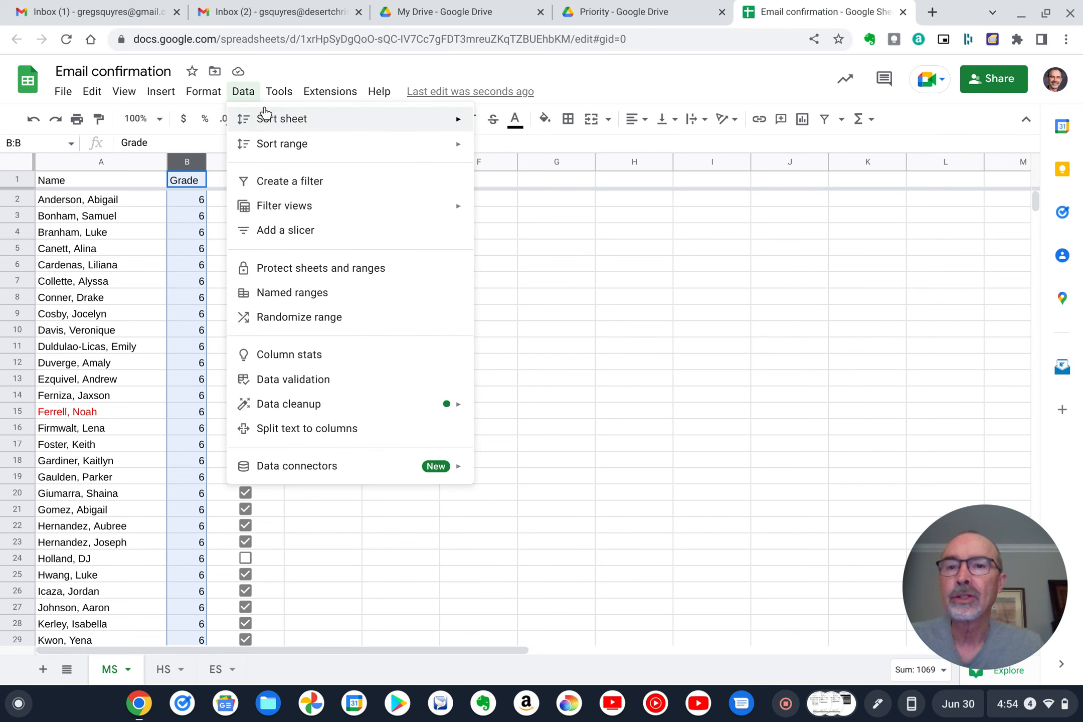
mouse_move(456, 117)
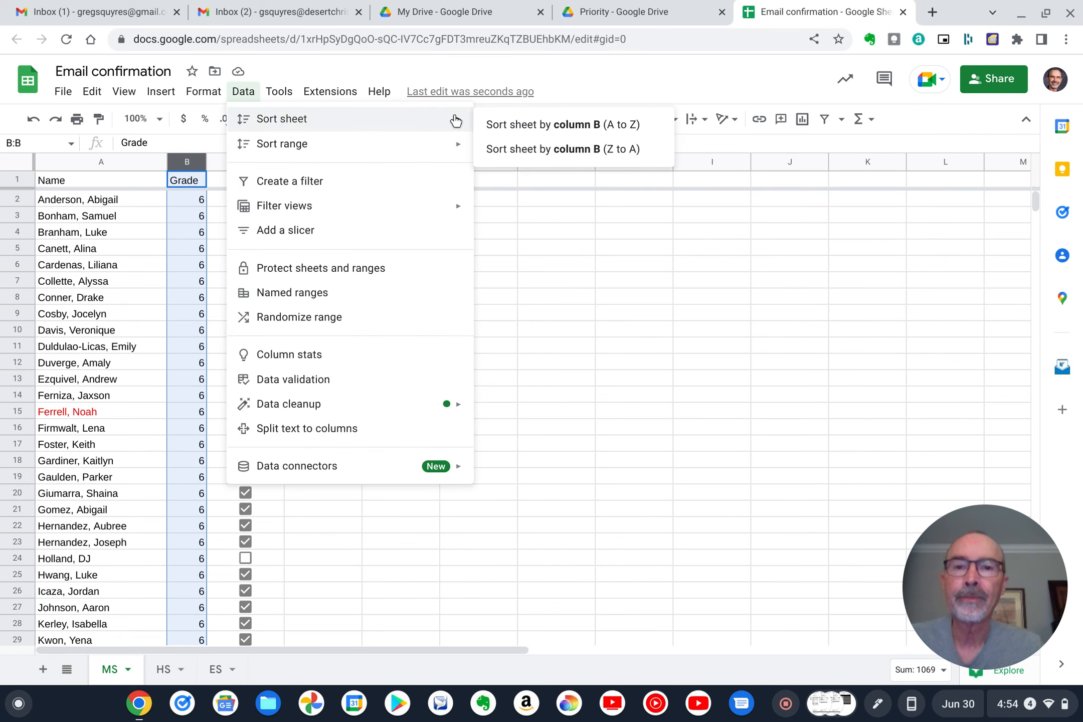
click(519, 151)
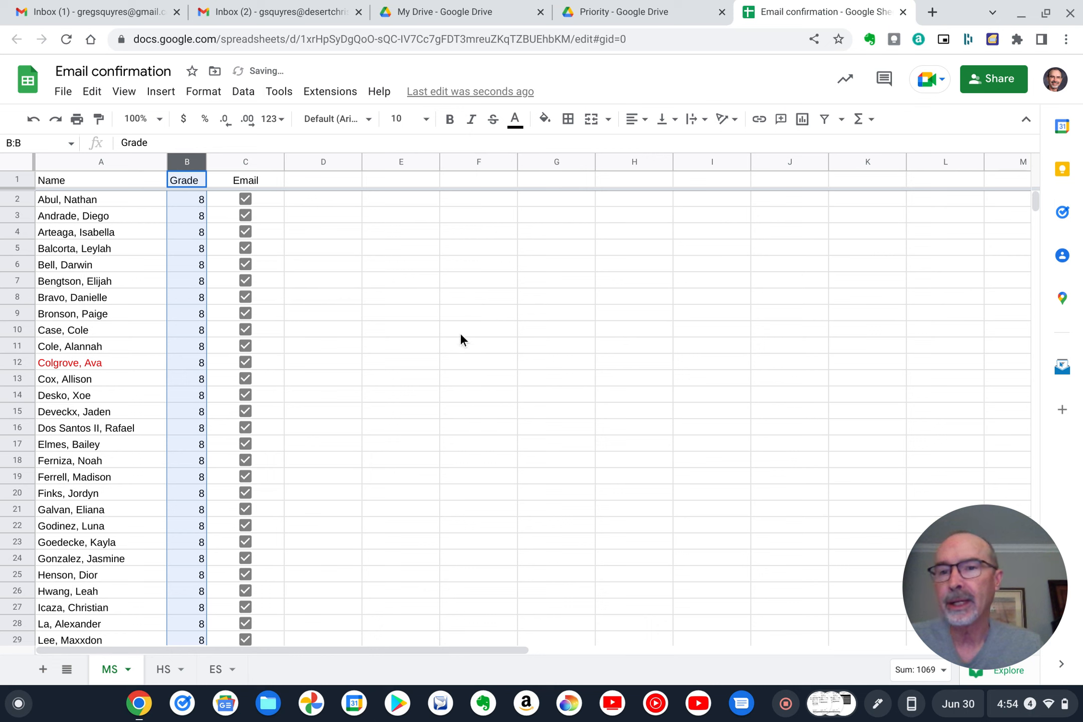
scroll(460, 339, down, 18)
scroll(460, 334, down, 15)
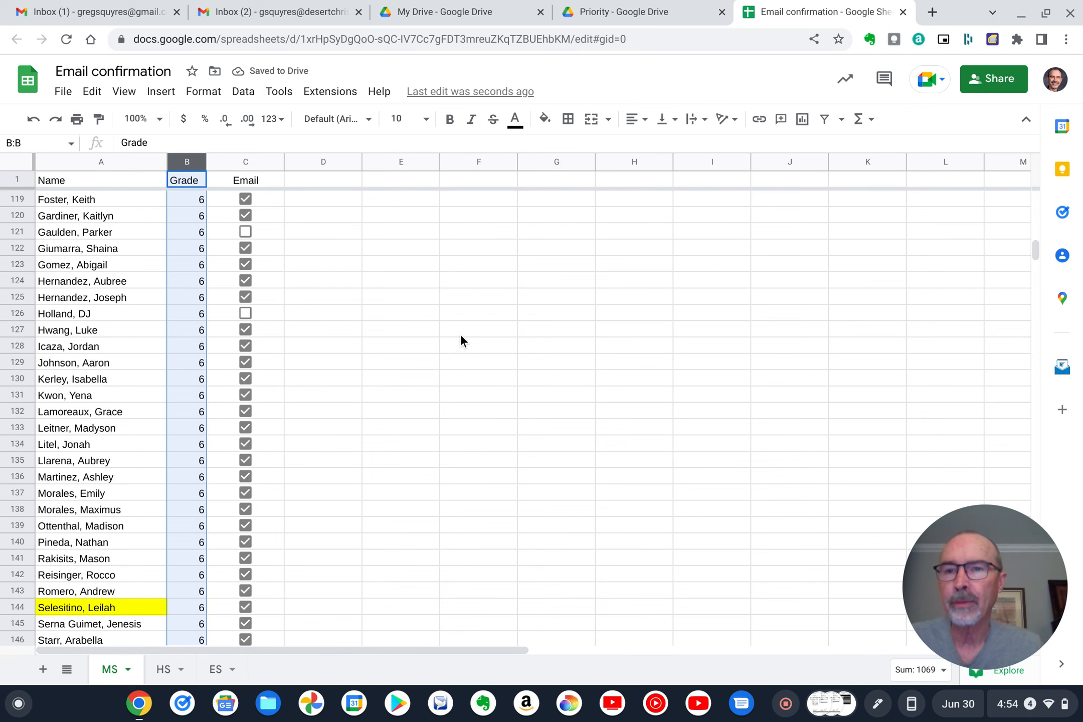
scroll(459, 334, up, 20)
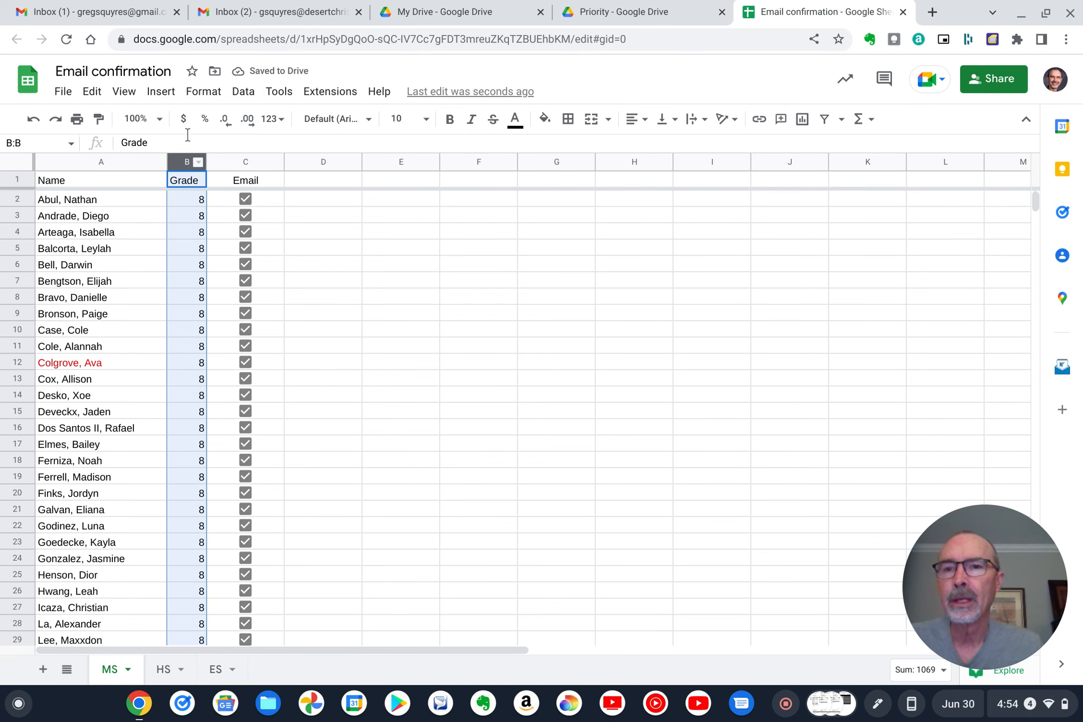
- Sort the whole sheet by the Grade column from A to Z again and deselect the column
click(241, 94)
mouse_move(261, 119)
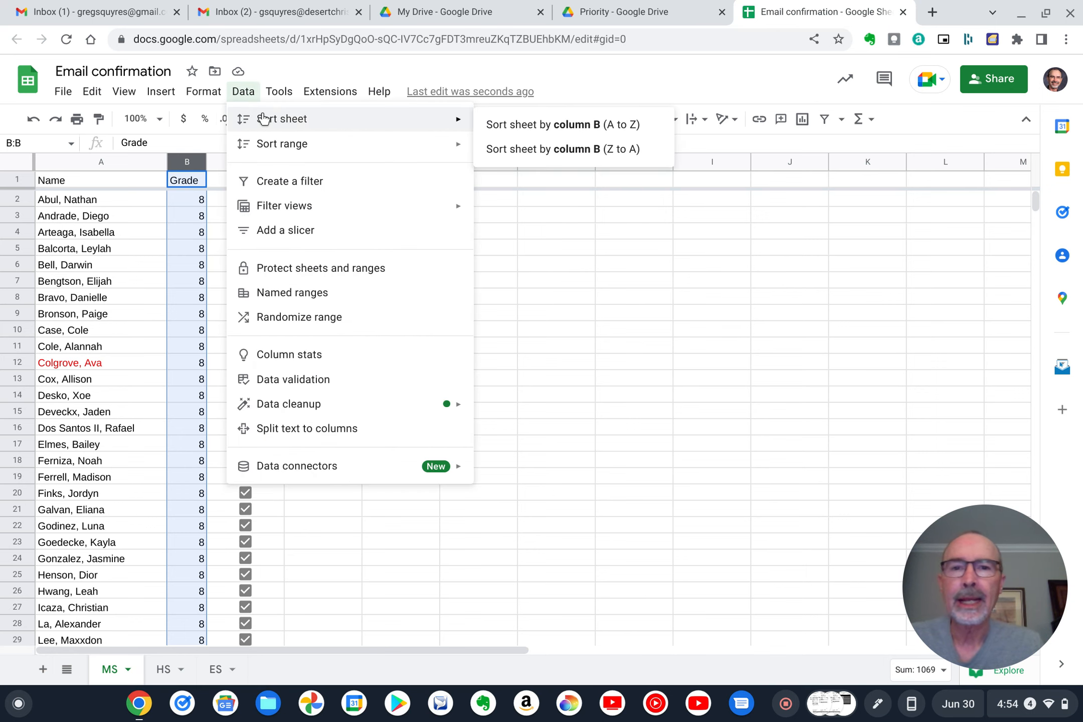
click(504, 126)
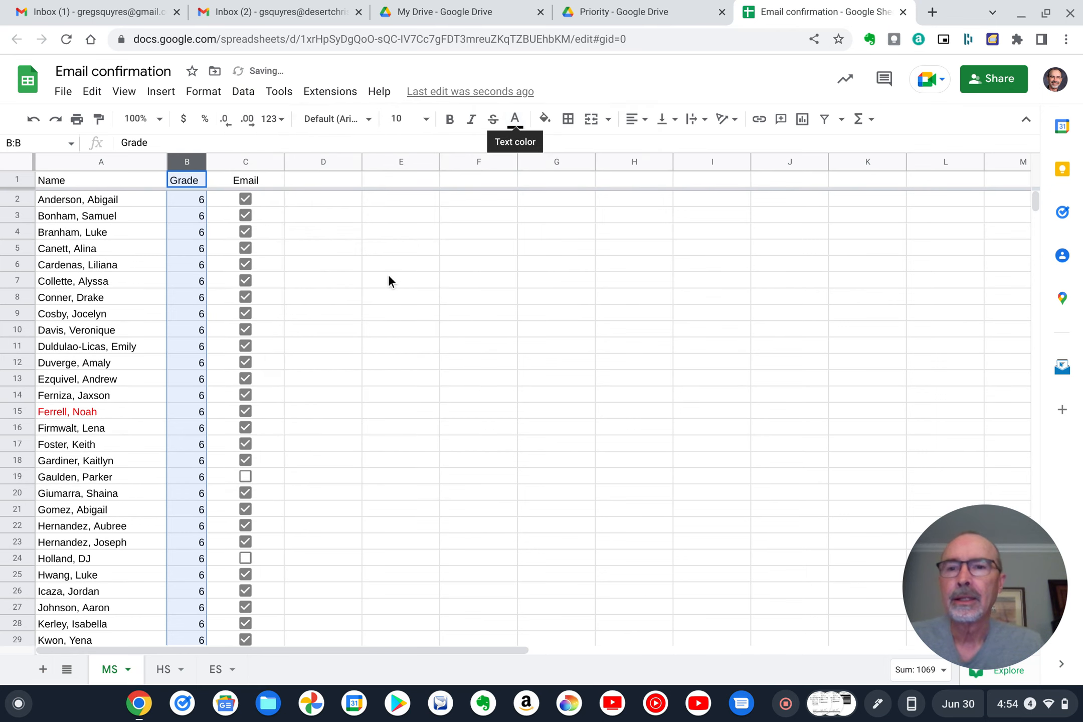
click(380, 281)
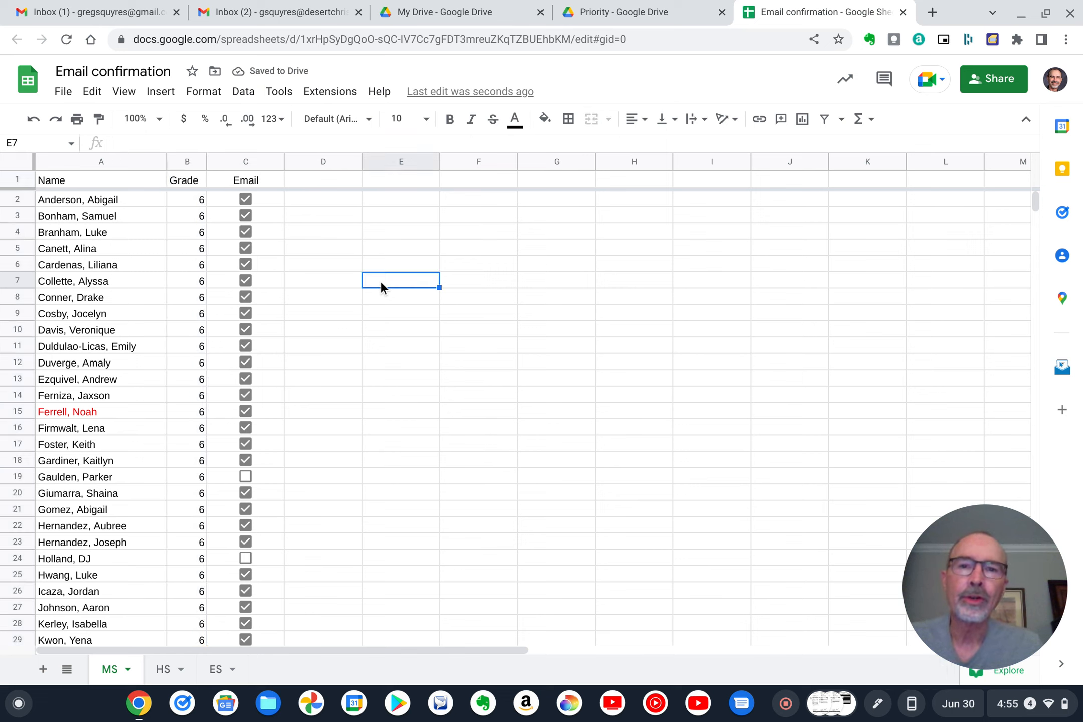
- Sort the whole sheet by the Email column from A to Z and undo that sort
click(228, 162)
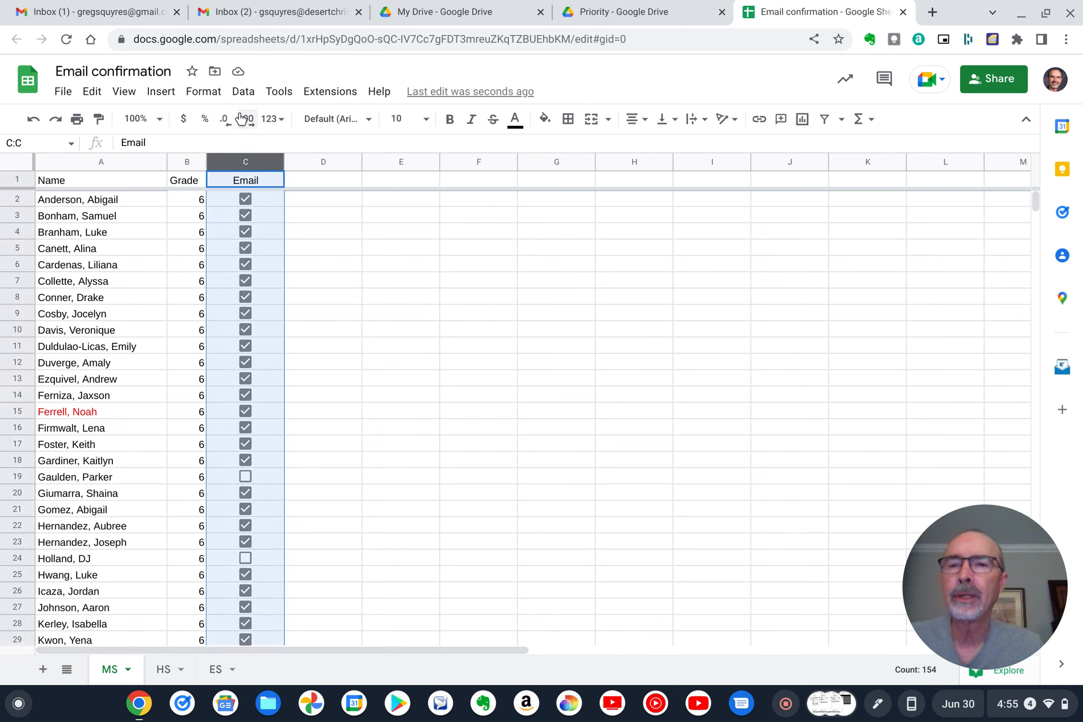
click(245, 93)
mouse_move(268, 118)
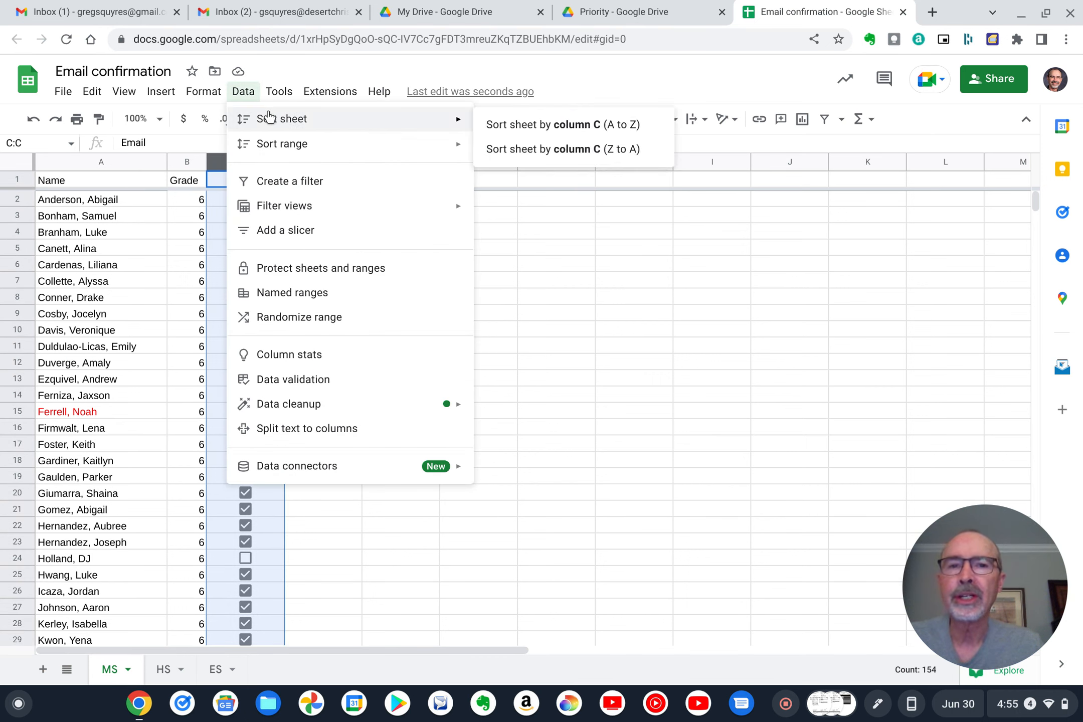
click(520, 132)
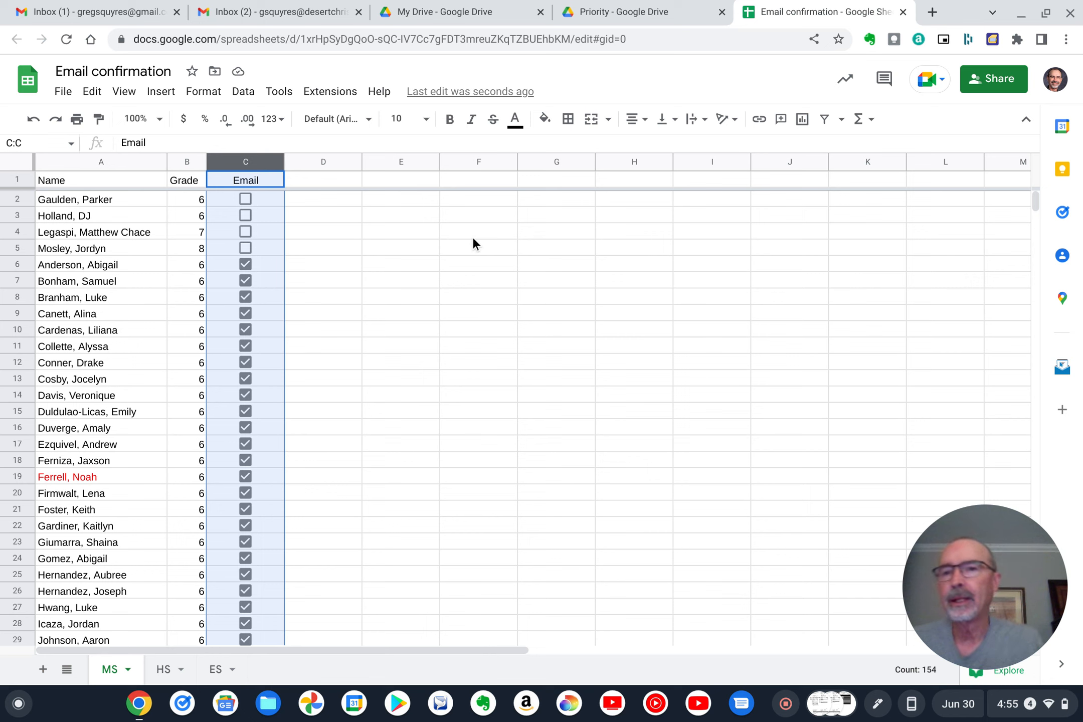
click(34, 120)
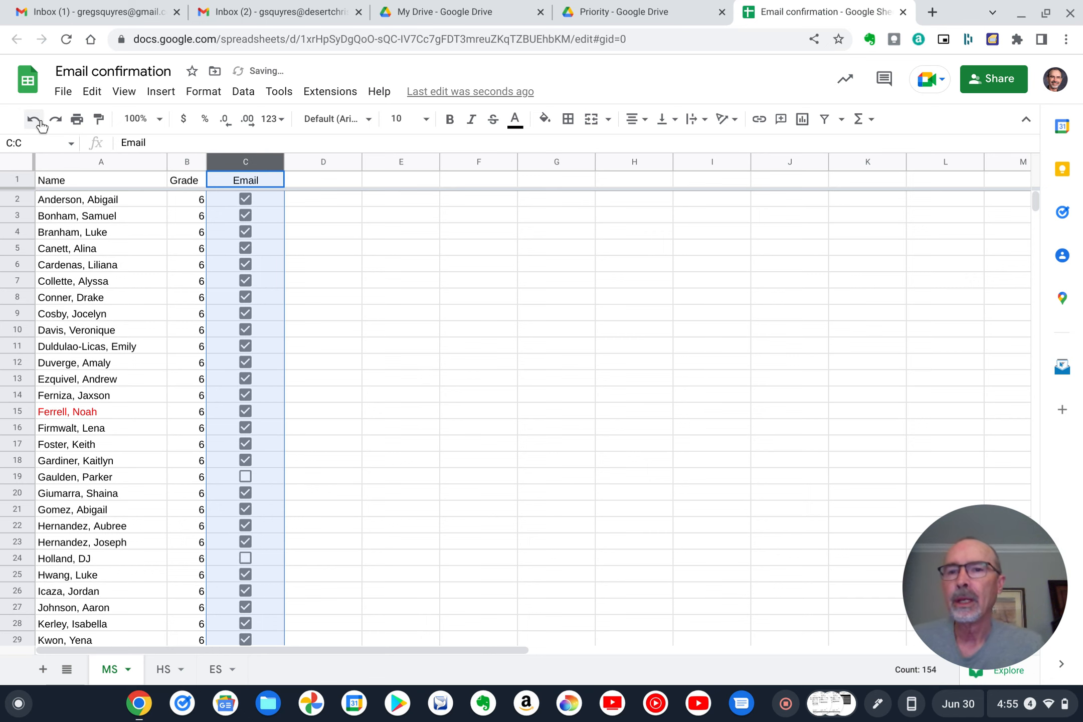
click(380, 248)
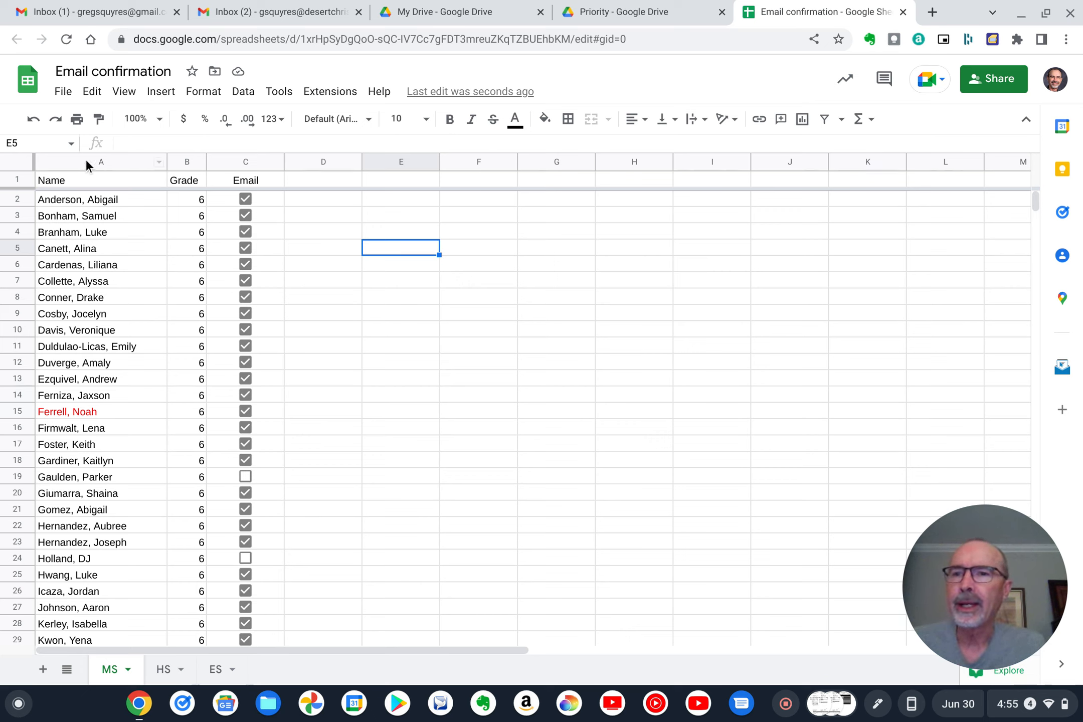
- Select the entire sheet and set up an advanced range sort with Column B from A to Z as the first sort level
click(11, 166)
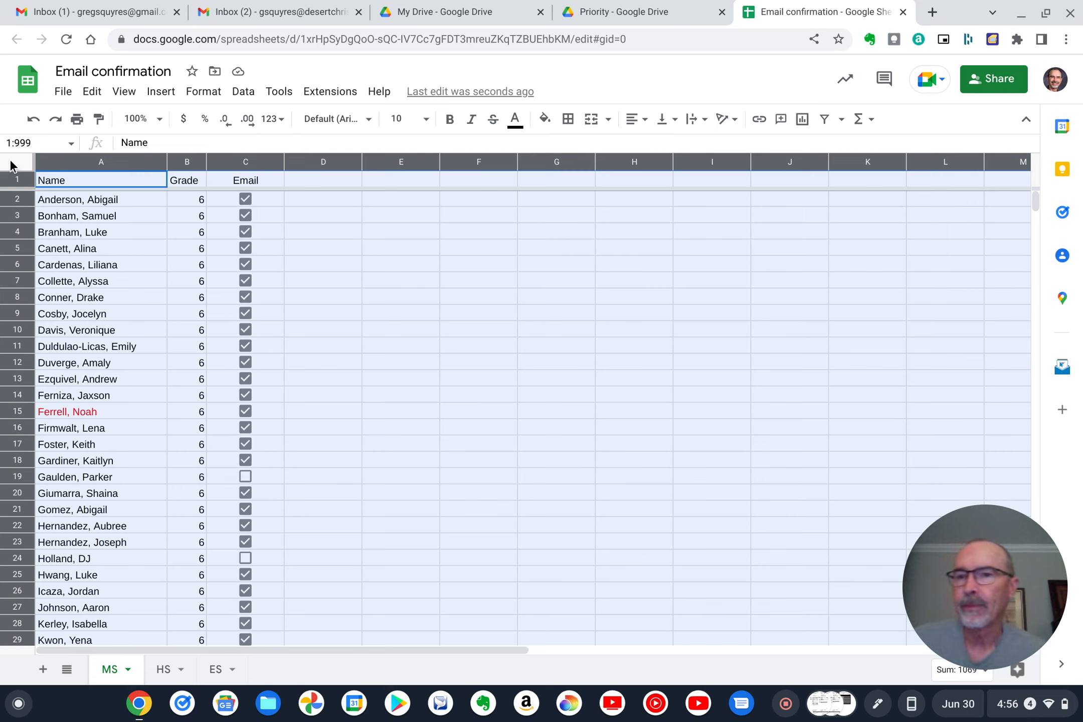
click(243, 94)
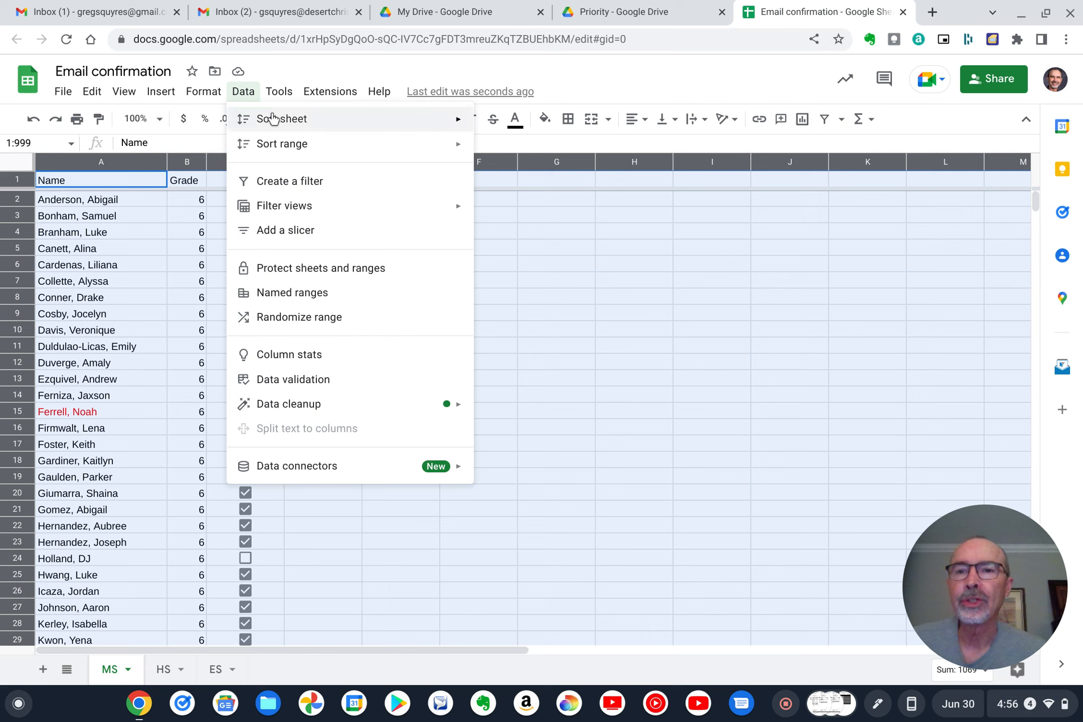
mouse_move(296, 149)
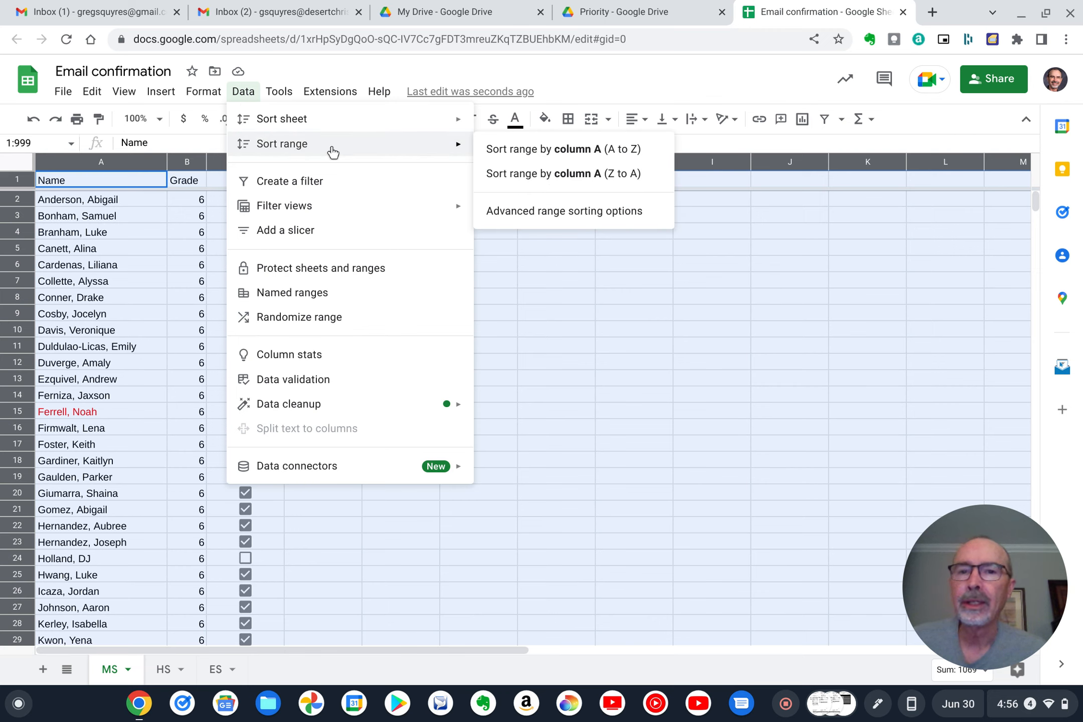
click(525, 215)
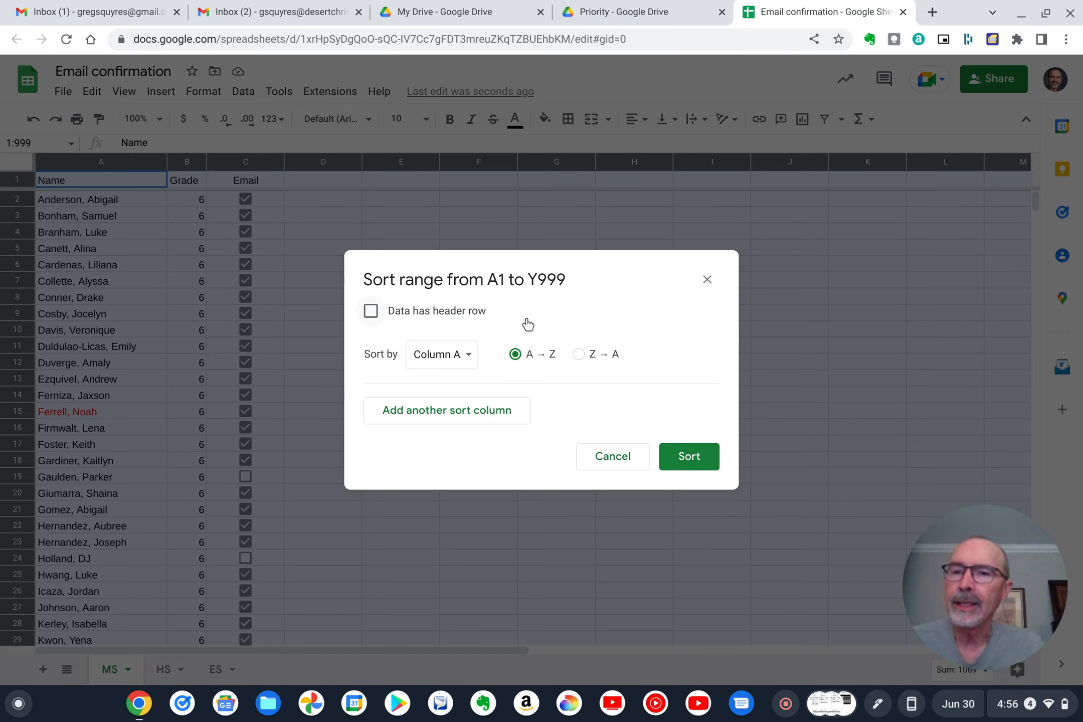
click(465, 356)
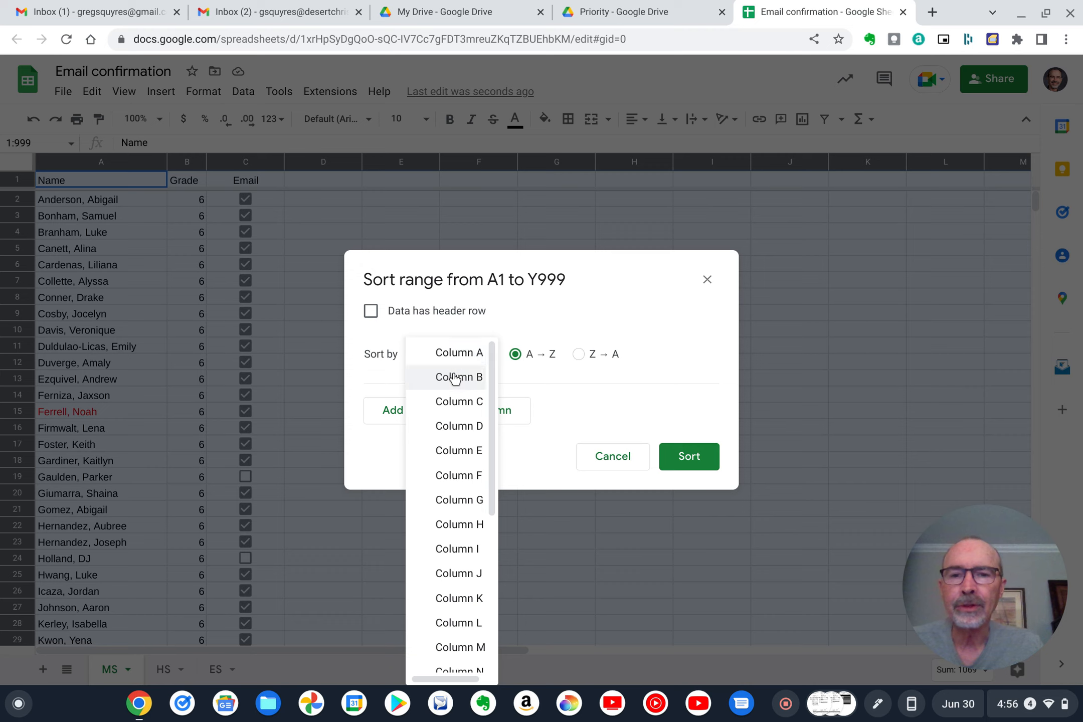
click(458, 377)
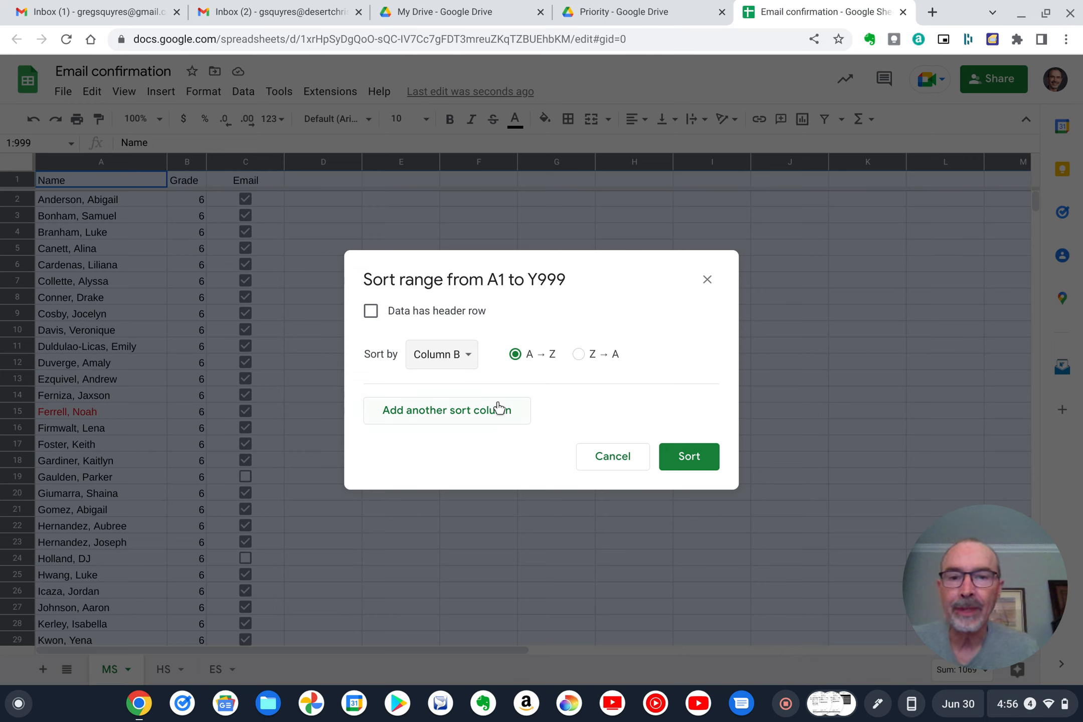
- Add Column A from Z to A as the second sort level, run the sort, and check the name order within the grades
click(430, 415)
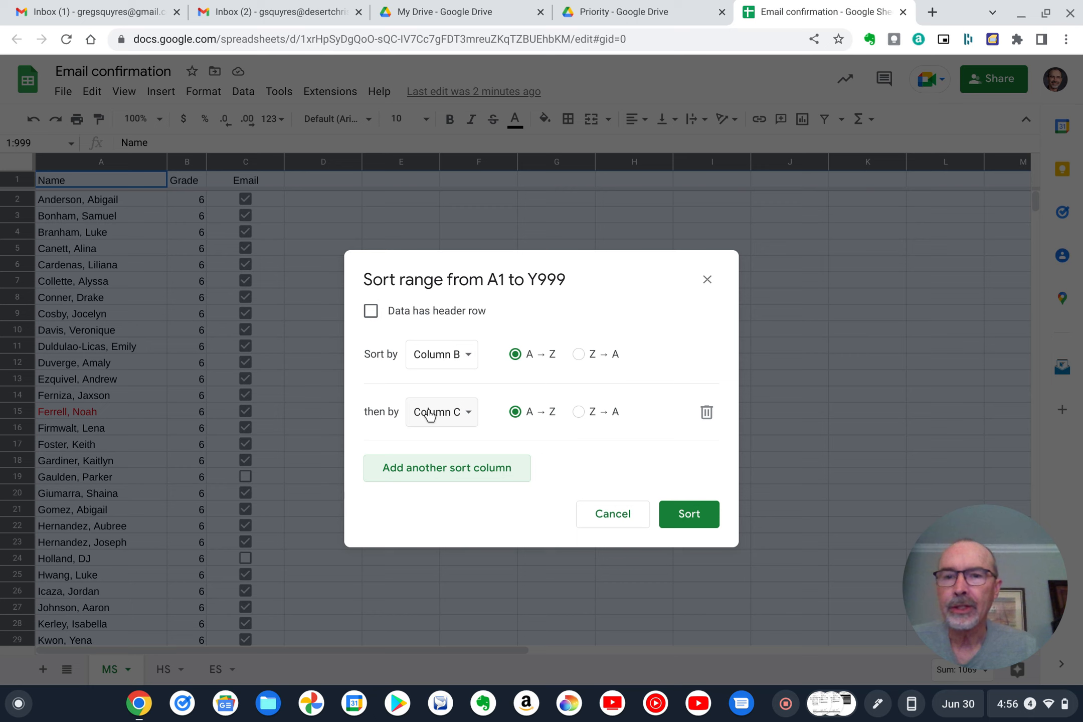
click(430, 415)
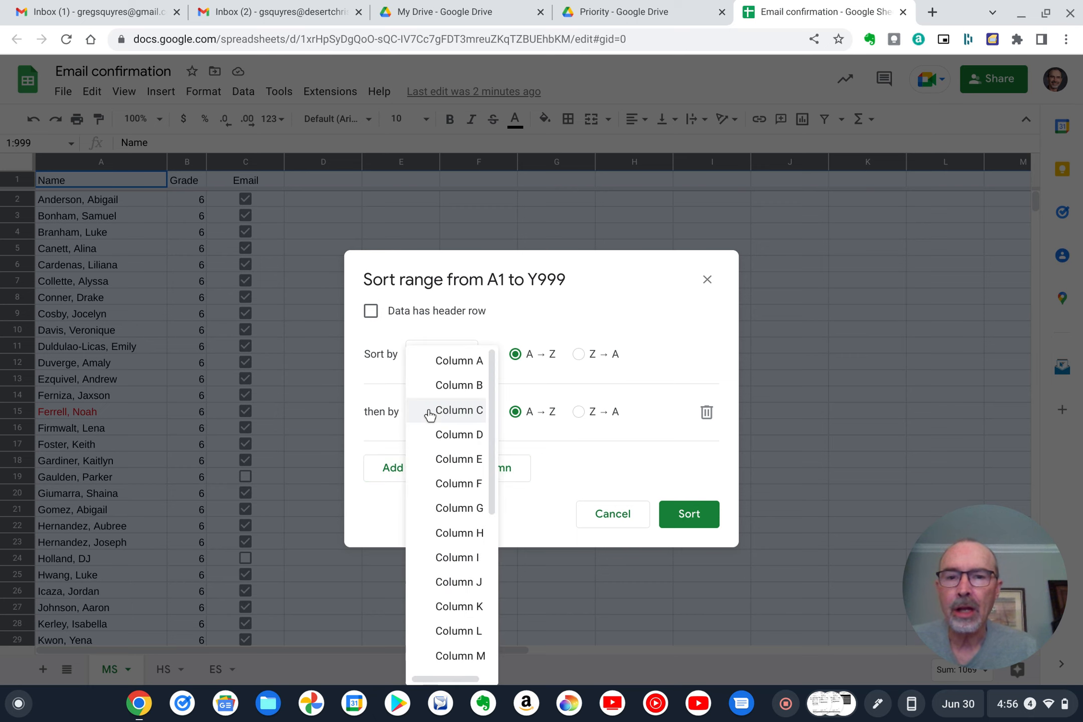
click(456, 365)
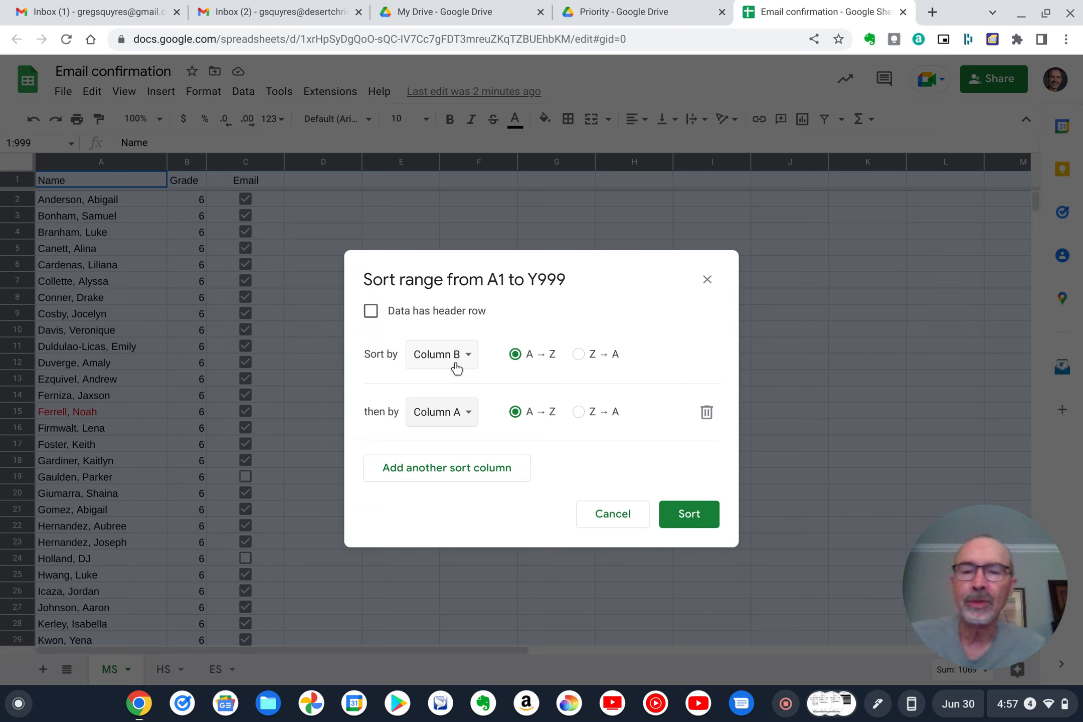
click(583, 413)
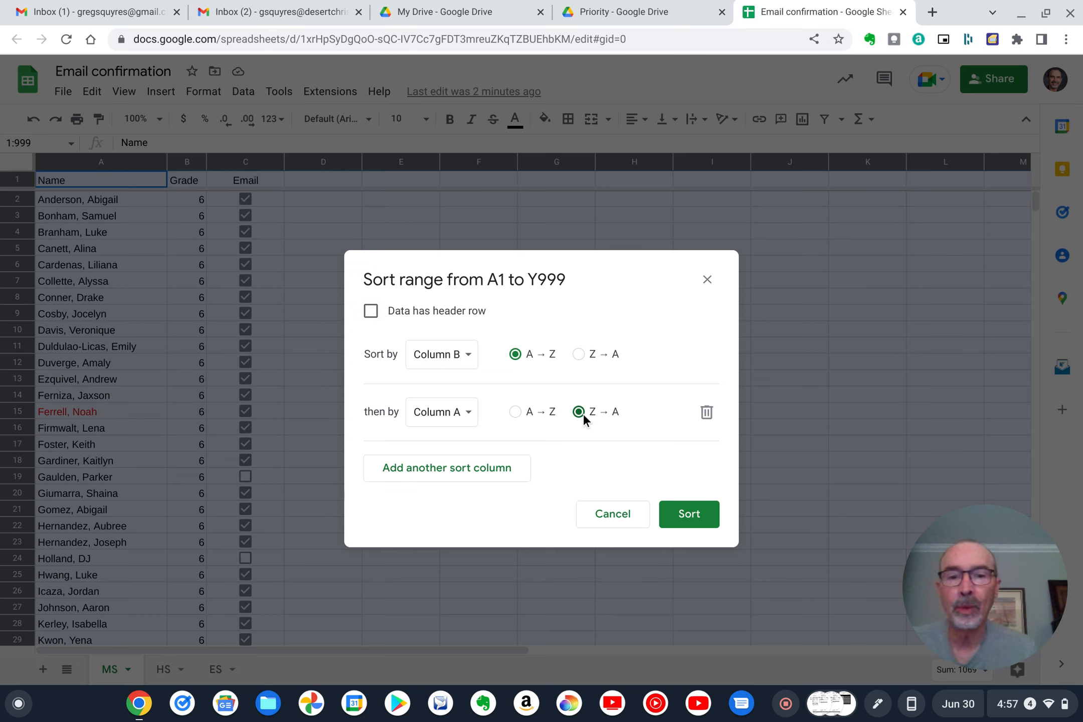
click(687, 522)
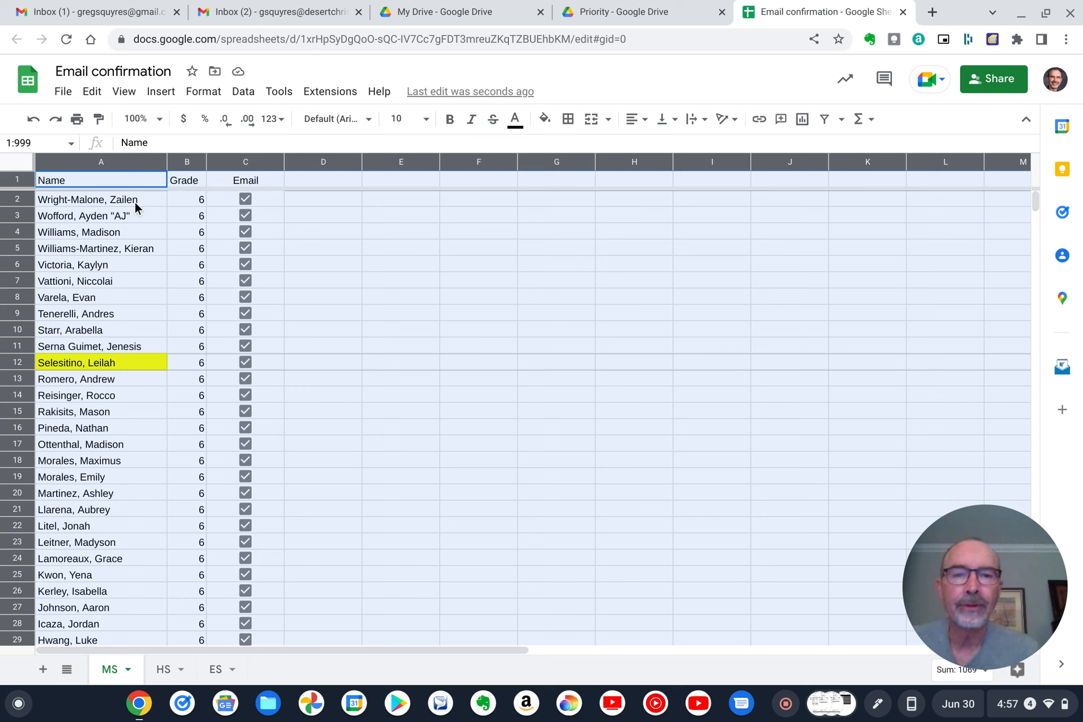
scroll(235, 345, down, 6)
scroll(234, 345, down, 7)
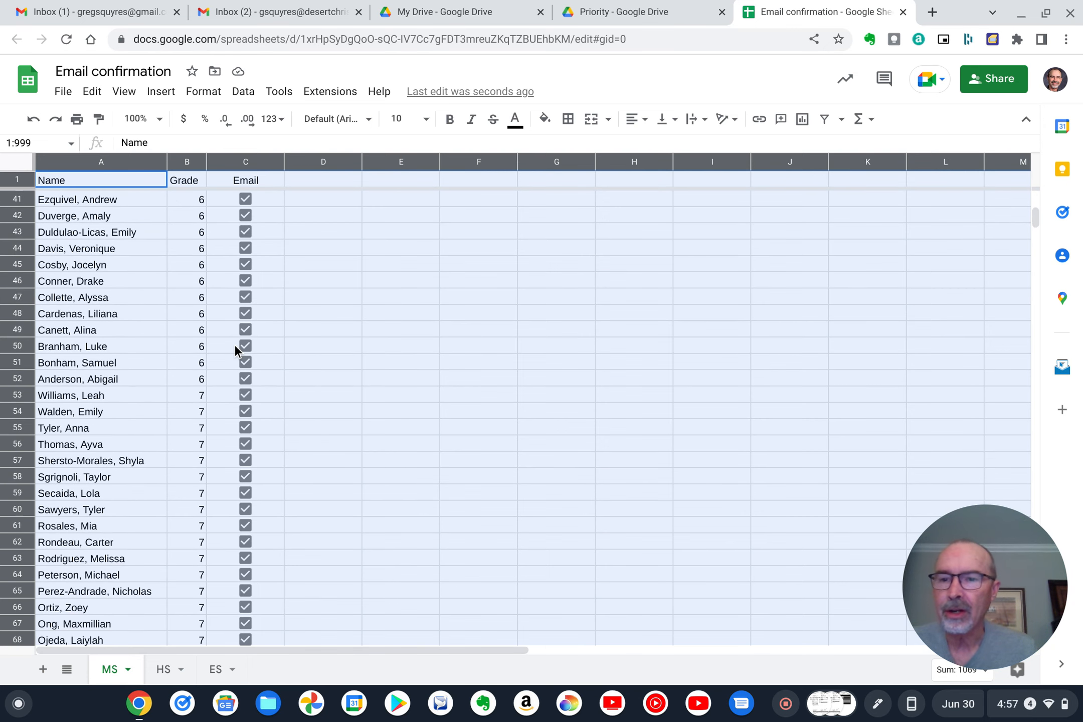
scroll(92, 420, up, 13)
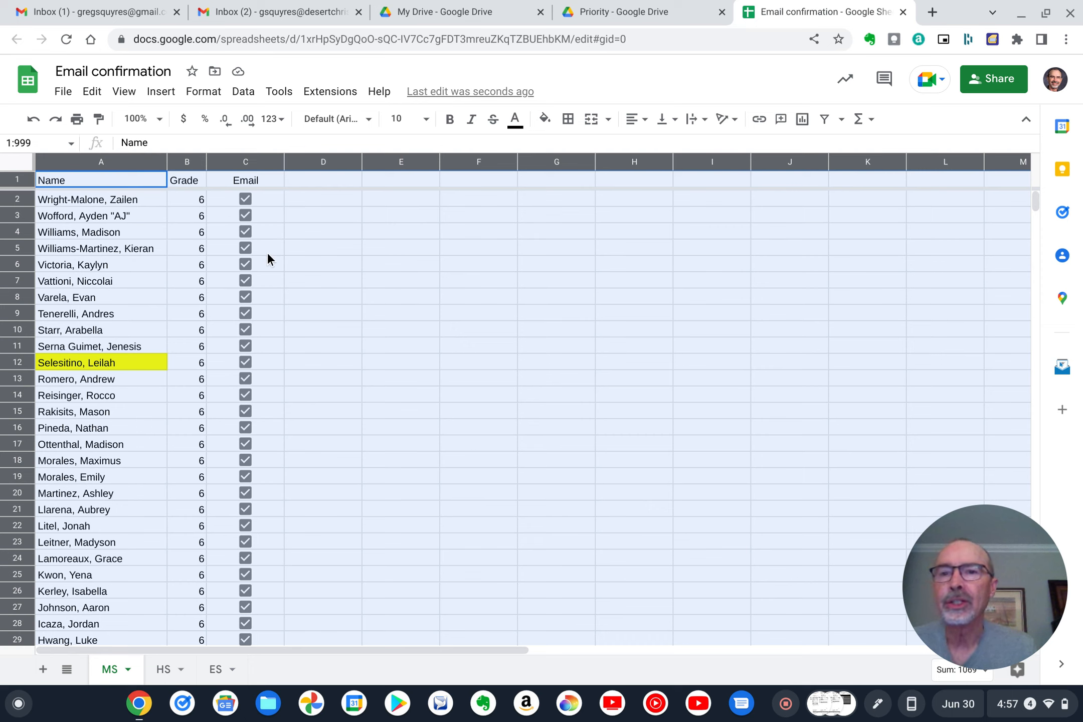
- Set up another advanced sort of the entire sheet with Column C from A to Z as the first sort level
click(240, 93)
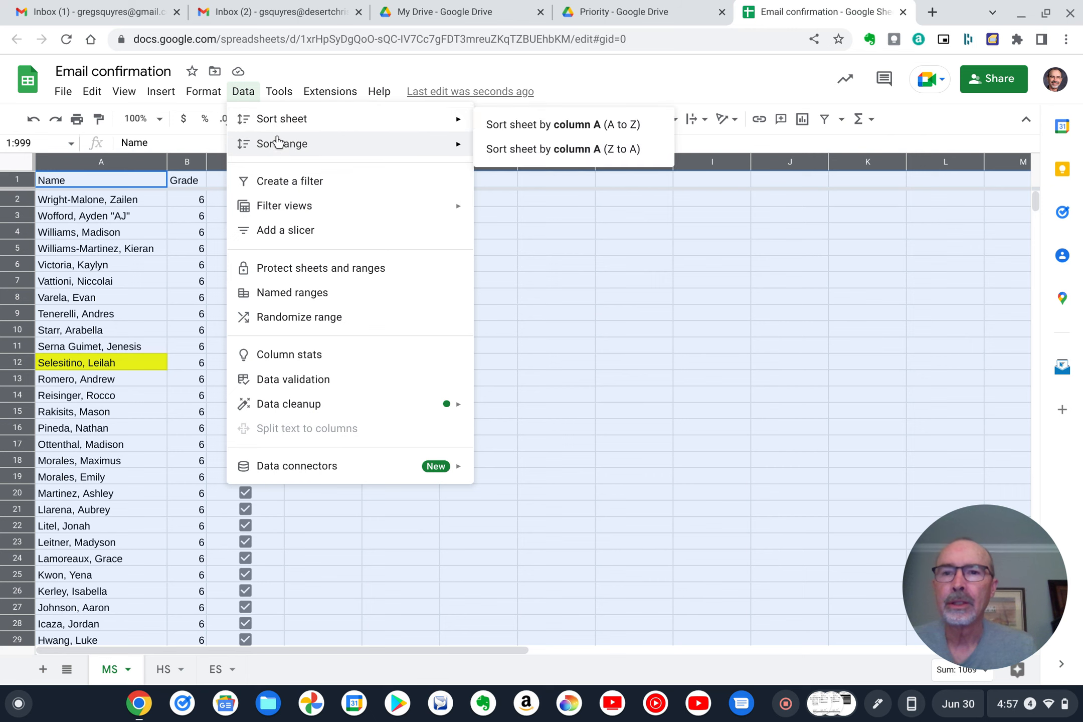
mouse_move(279, 146)
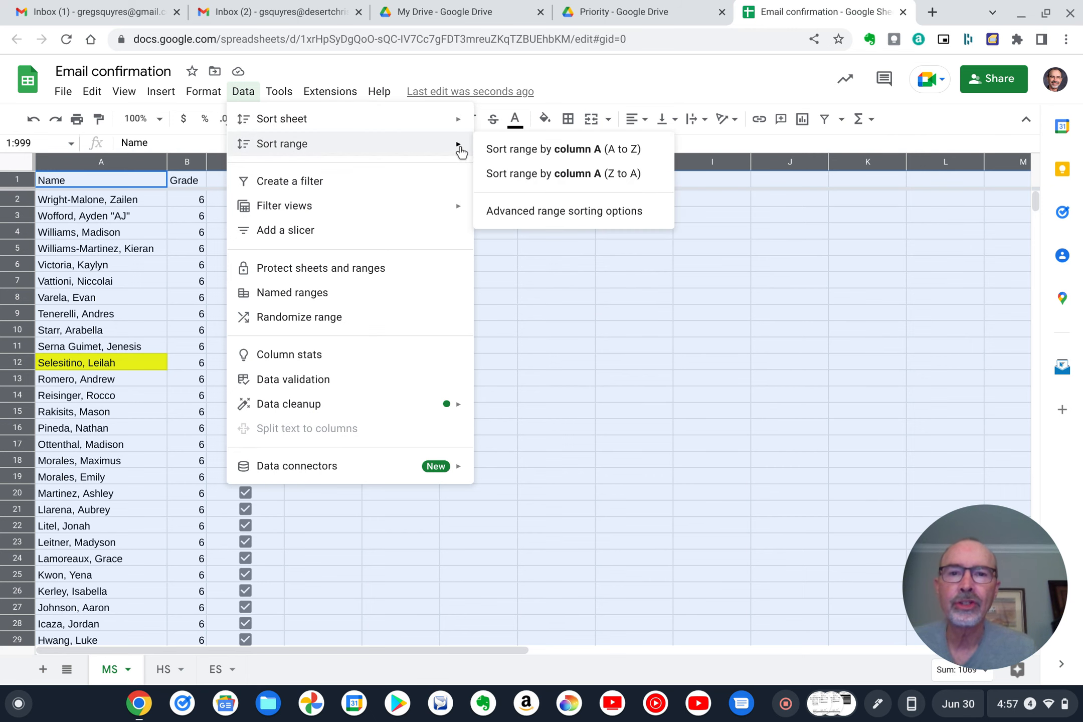
click(579, 212)
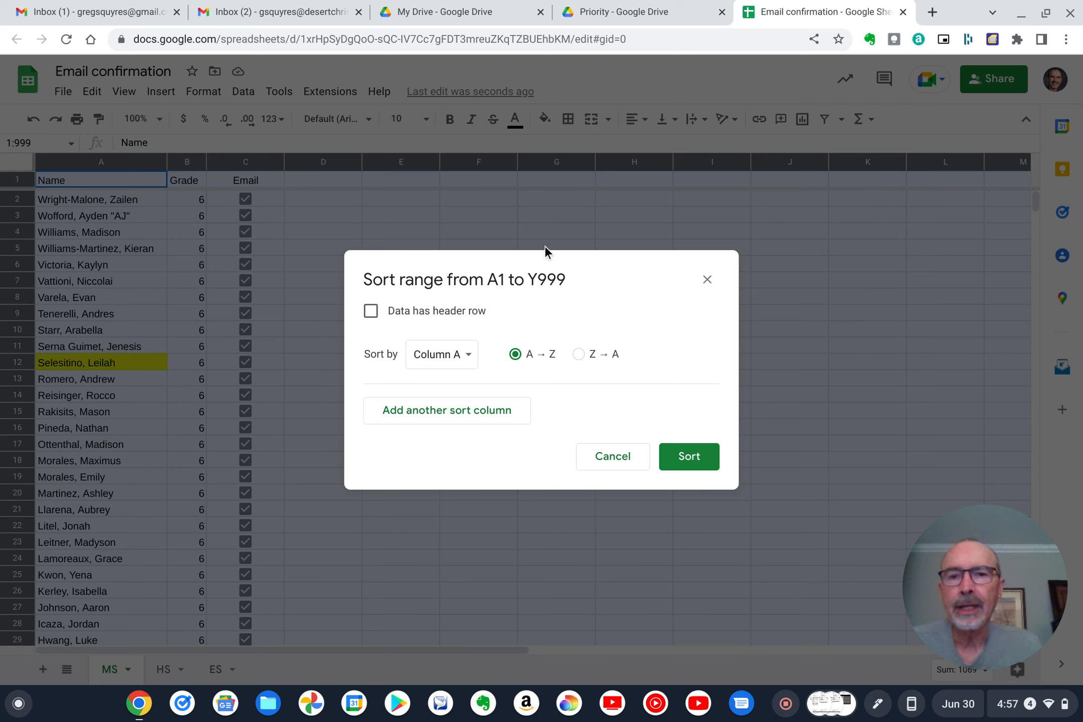
click(468, 356)
click(455, 405)
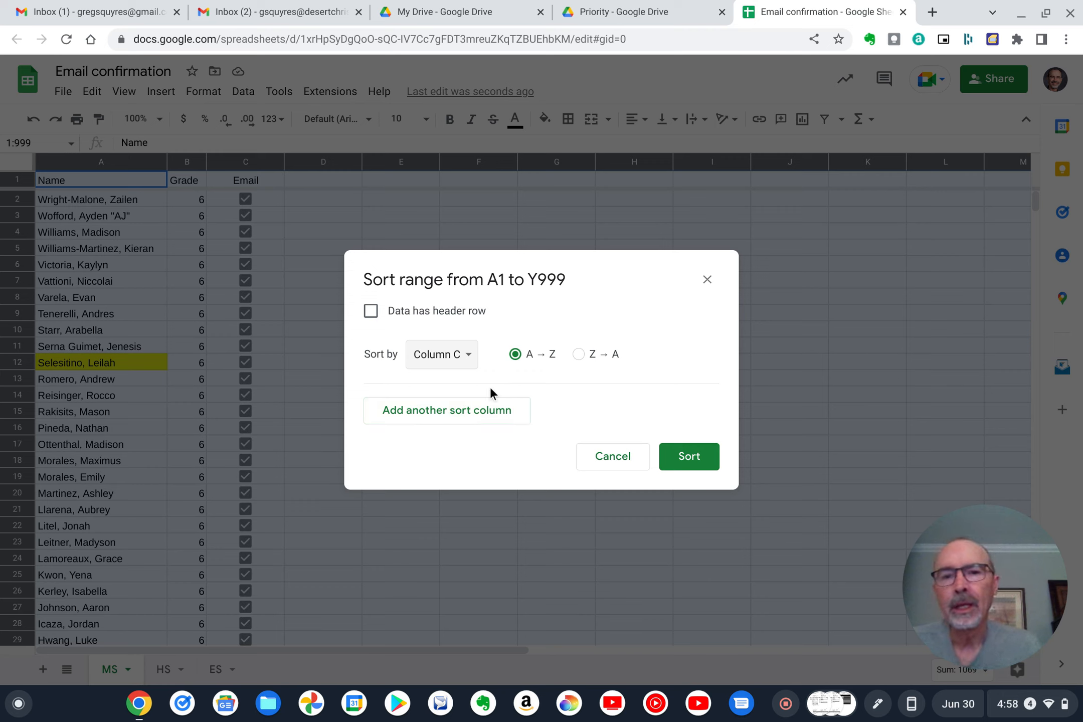
- Add Column B as the second sort level and Column A as the third, both from A to Z
click(466, 412)
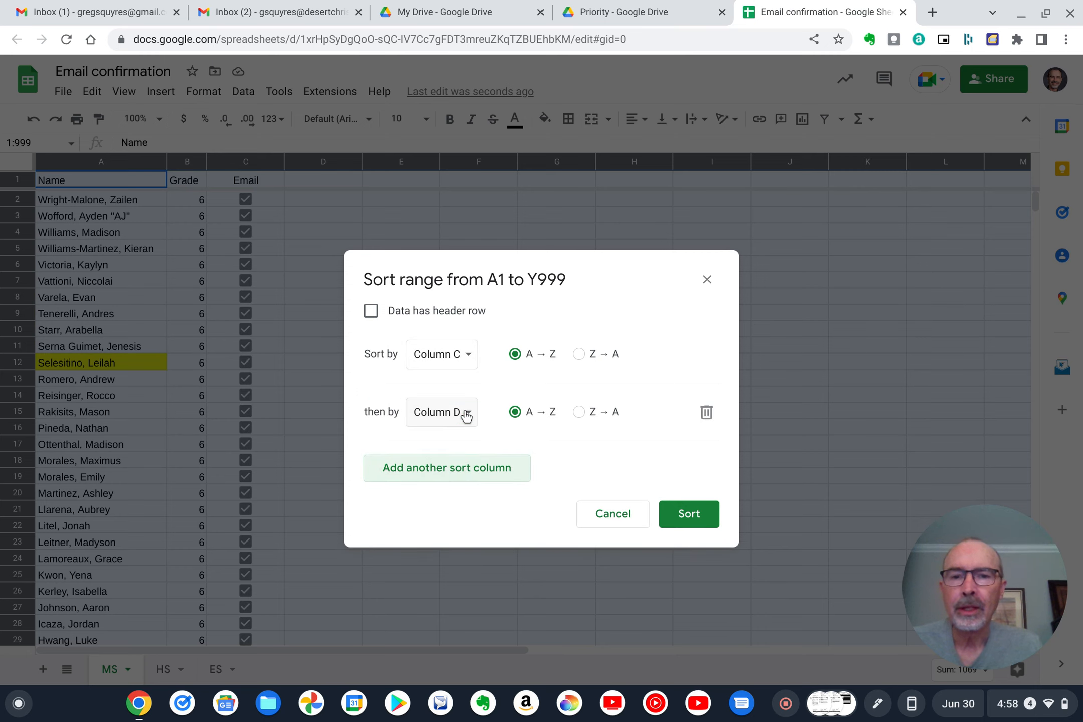
click(465, 413)
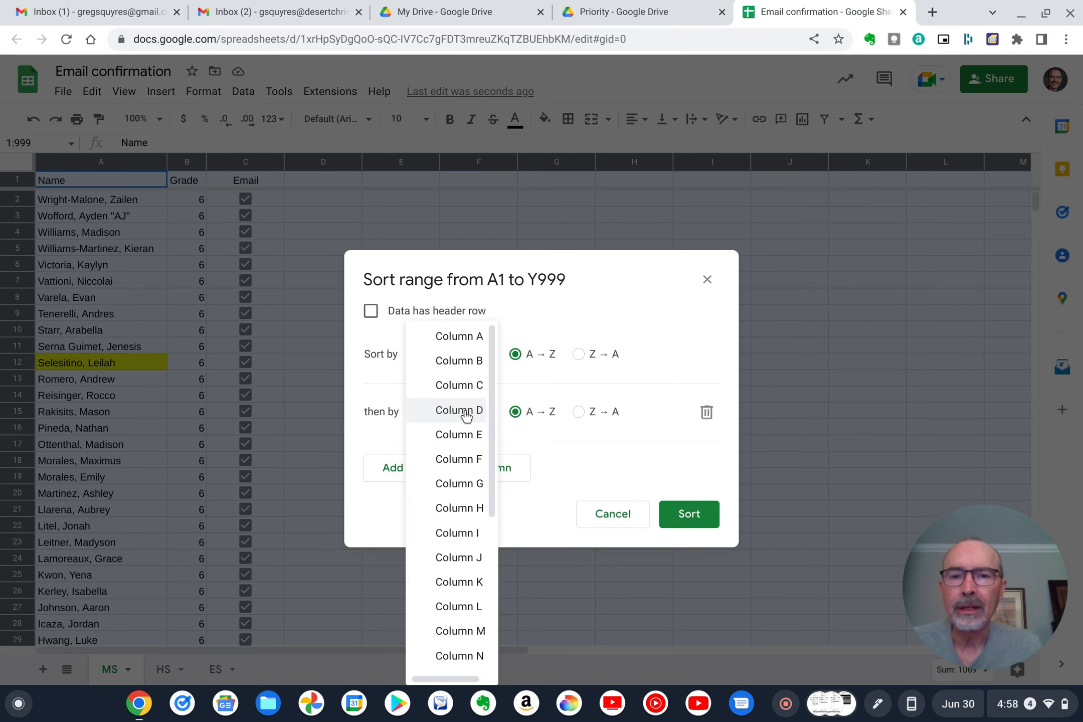
click(454, 360)
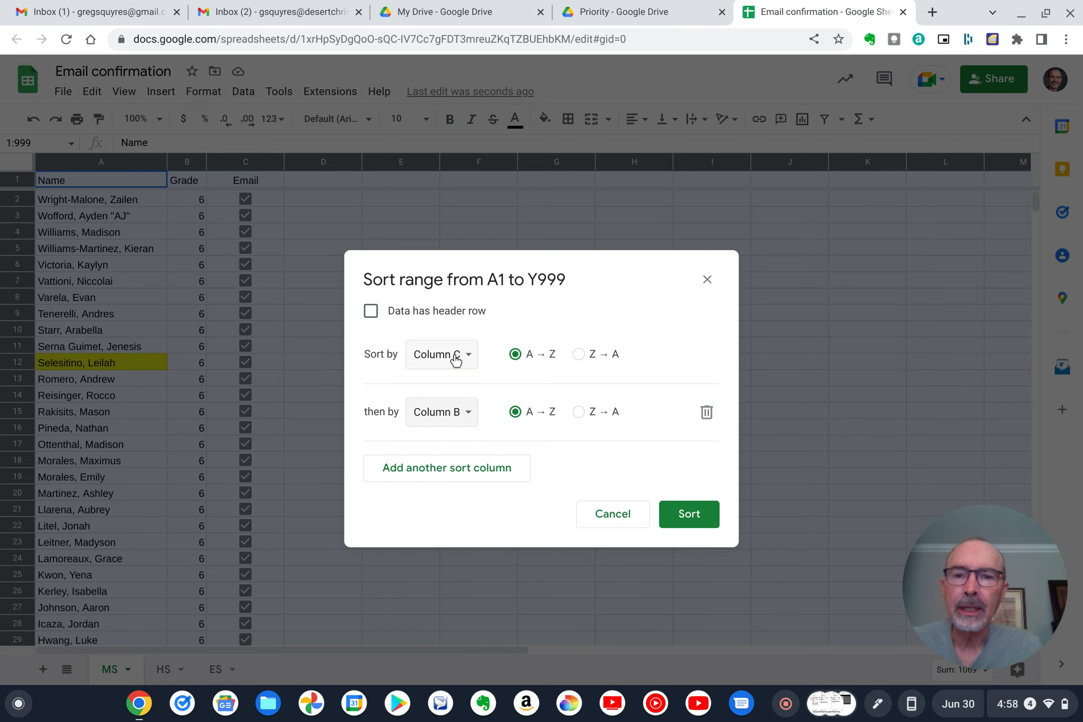
click(441, 471)
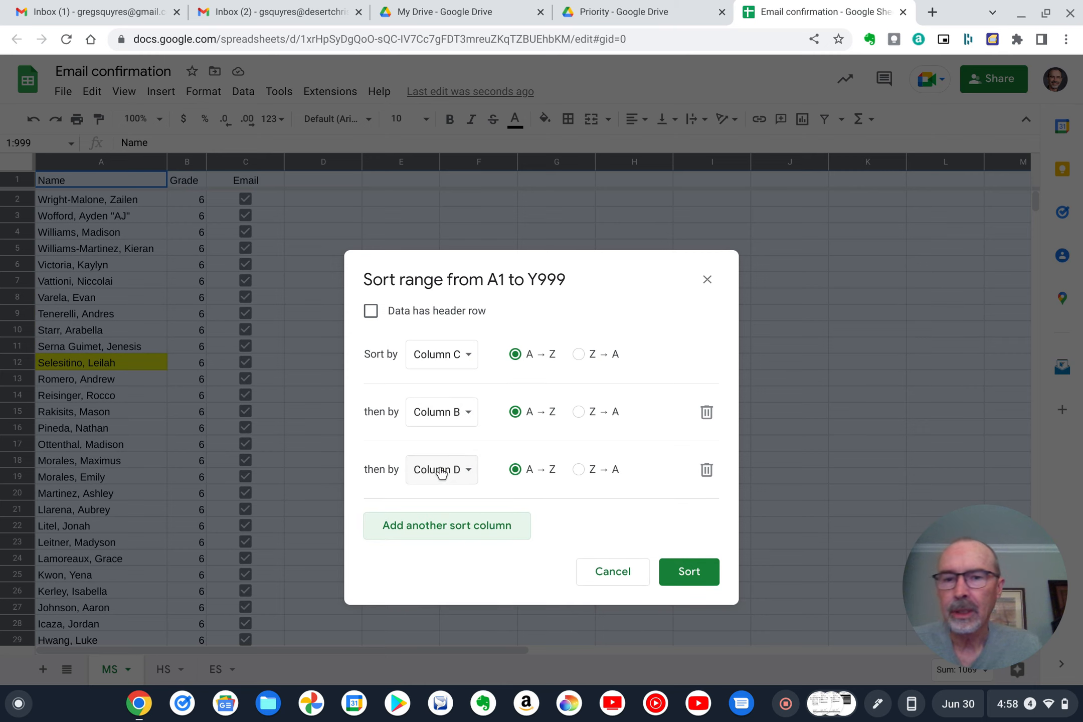
click(439, 470)
click(455, 395)
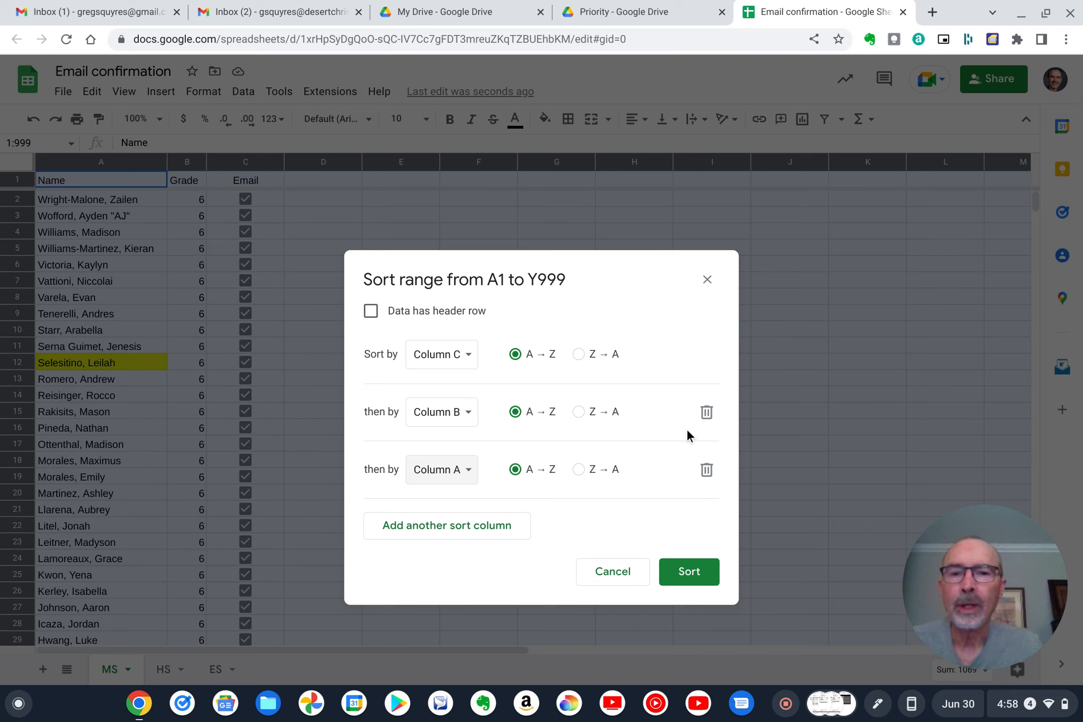
- Run the three-level sort, and set up another advanced range sort with Column C from A to Z as the first level
click(689, 572)
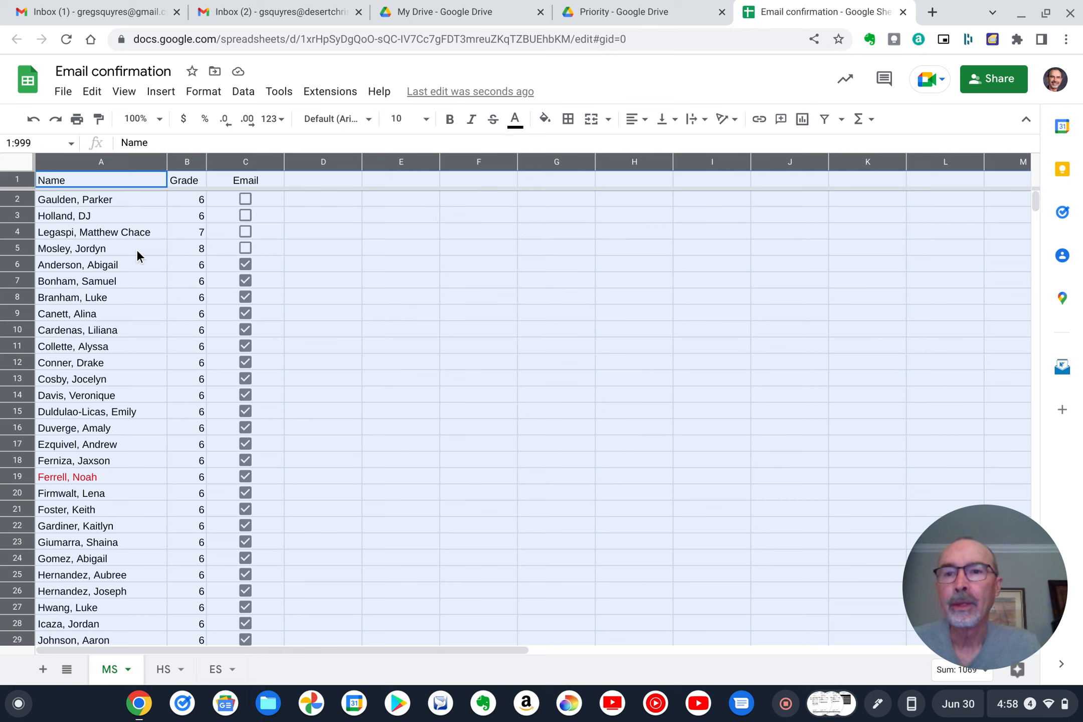
click(244, 94)
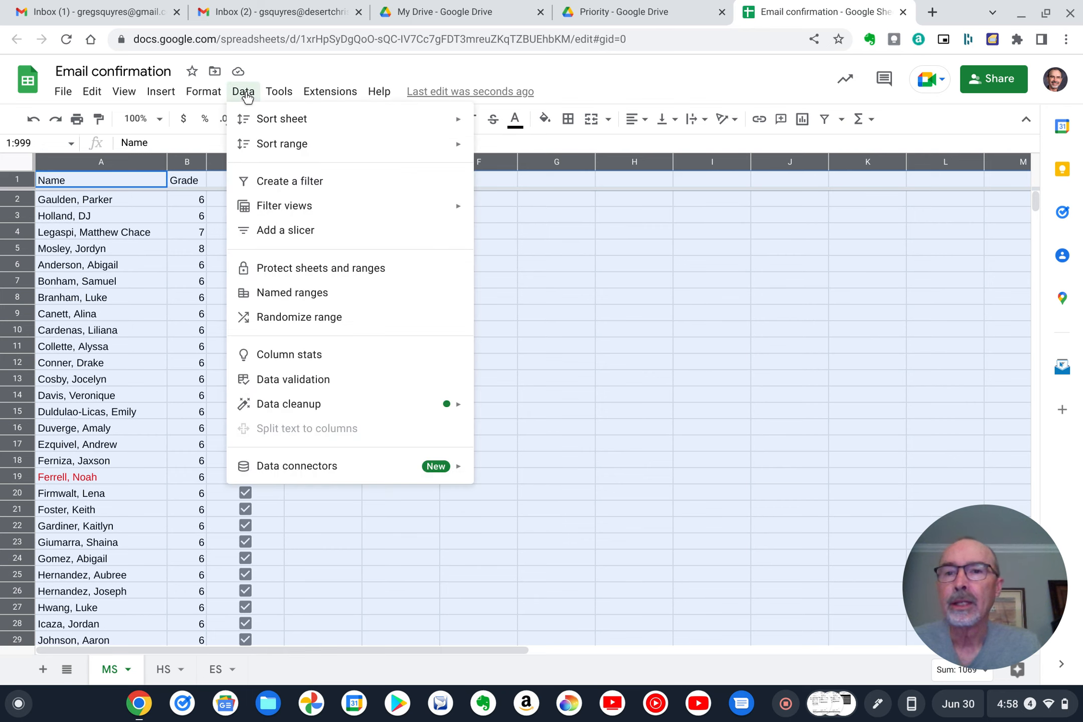
mouse_move(278, 147)
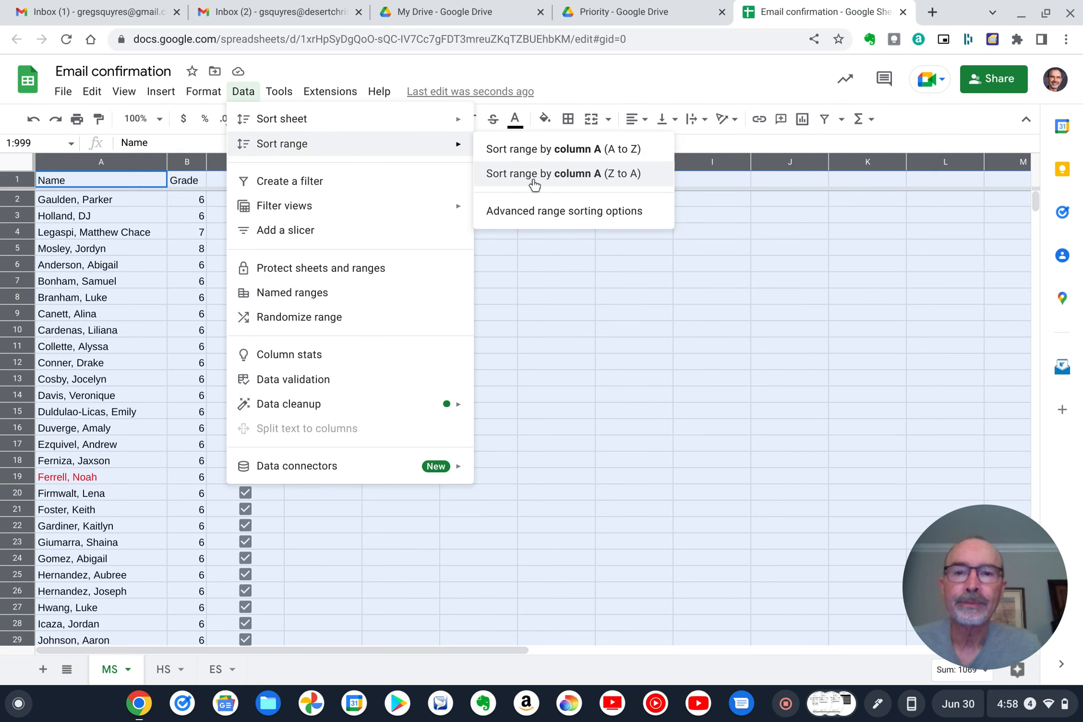
click(554, 212)
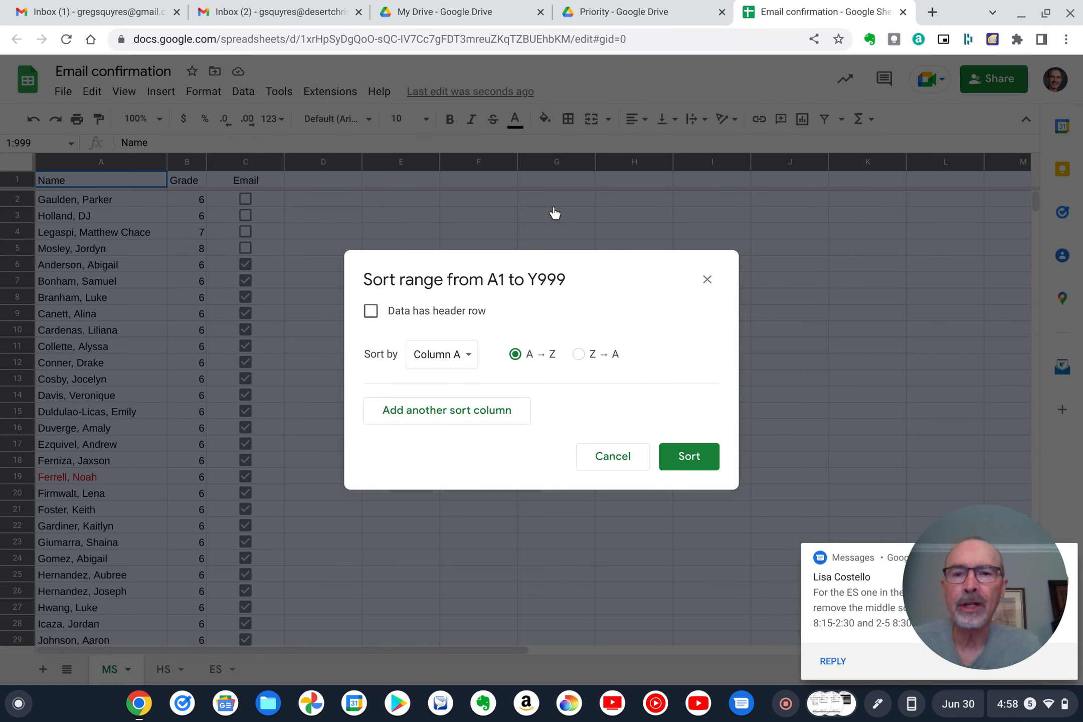
click(465, 357)
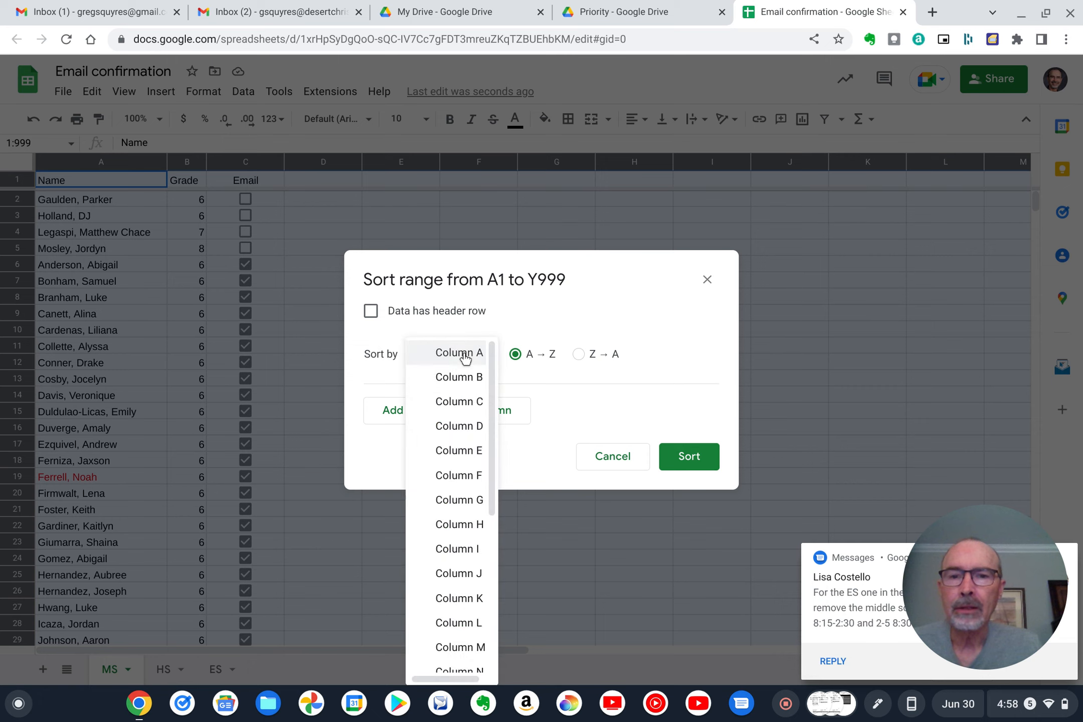
click(454, 403)
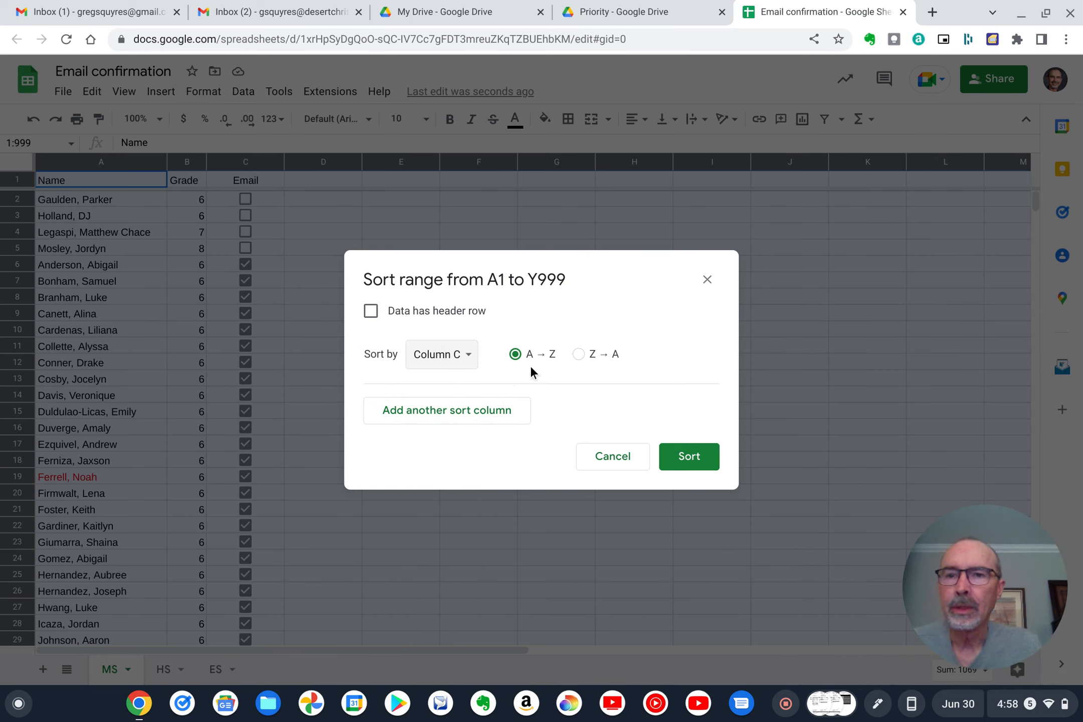
- Add Column B as the second sort level, ordered from Z to A
click(504, 411)
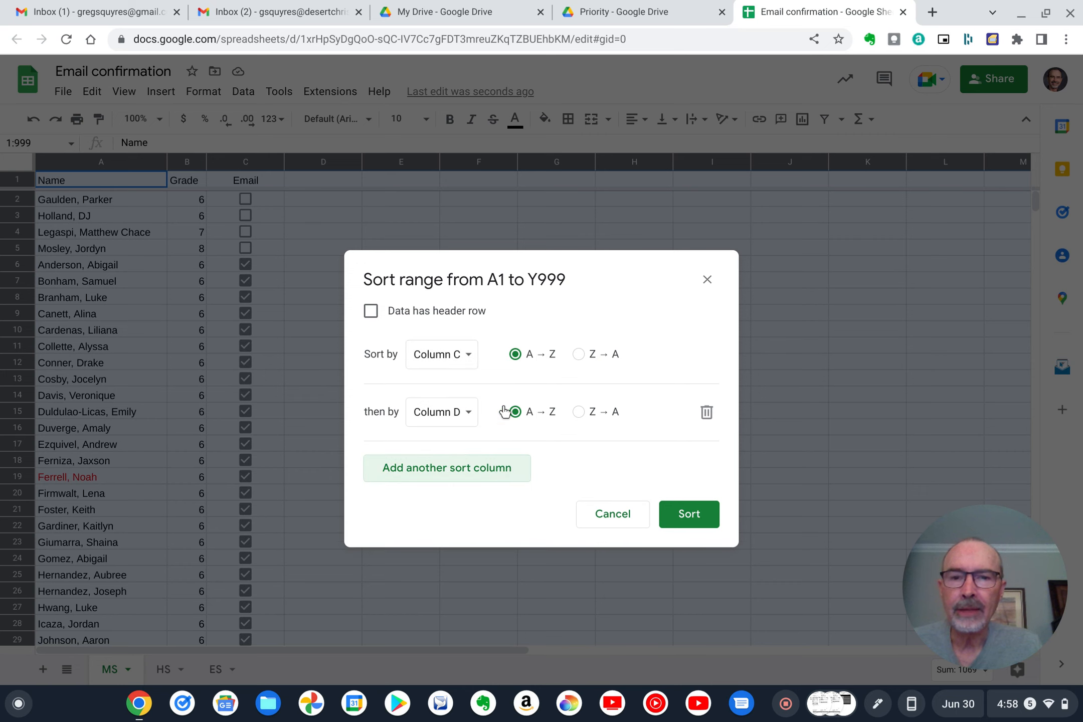
click(468, 413)
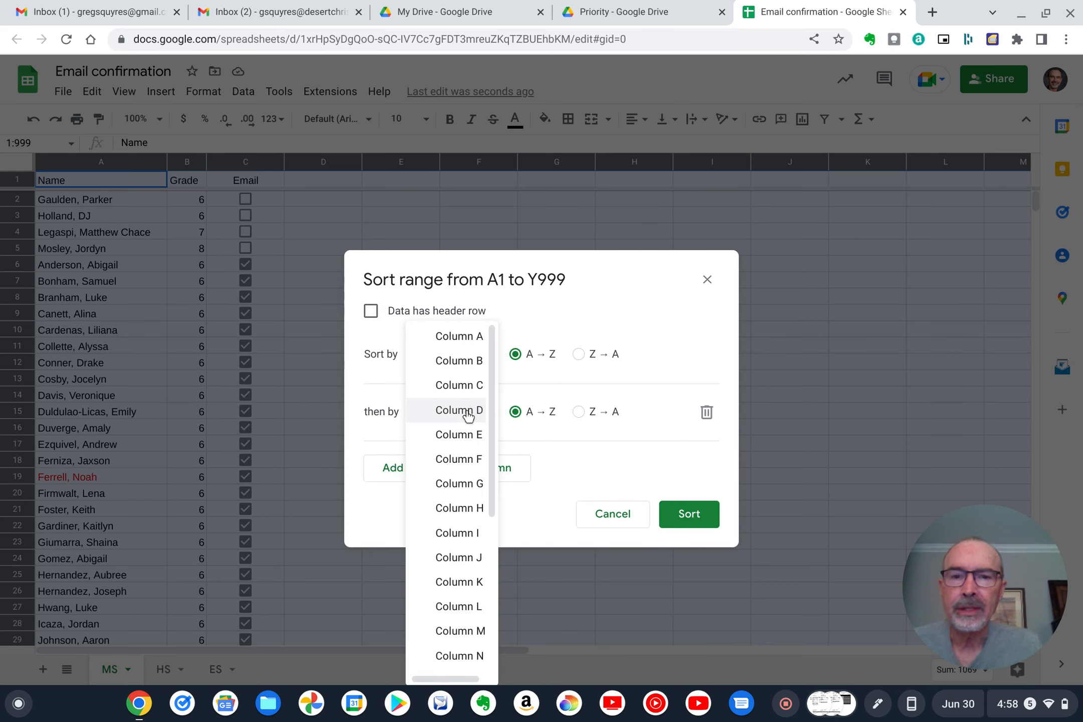
click(460, 366)
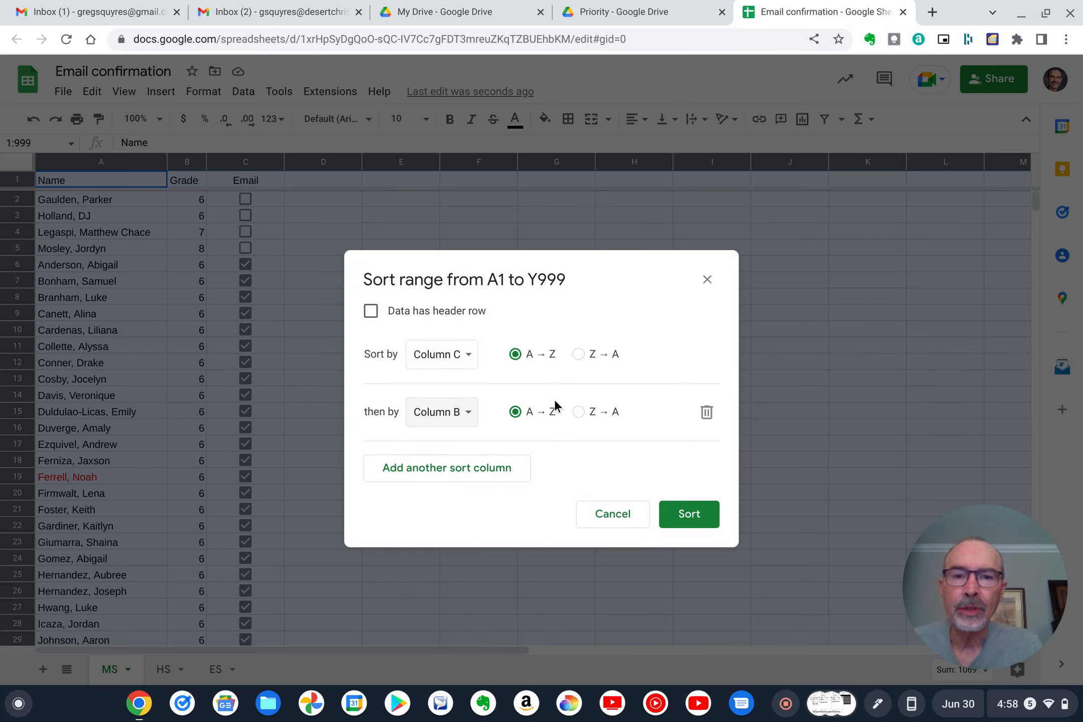
click(579, 412)
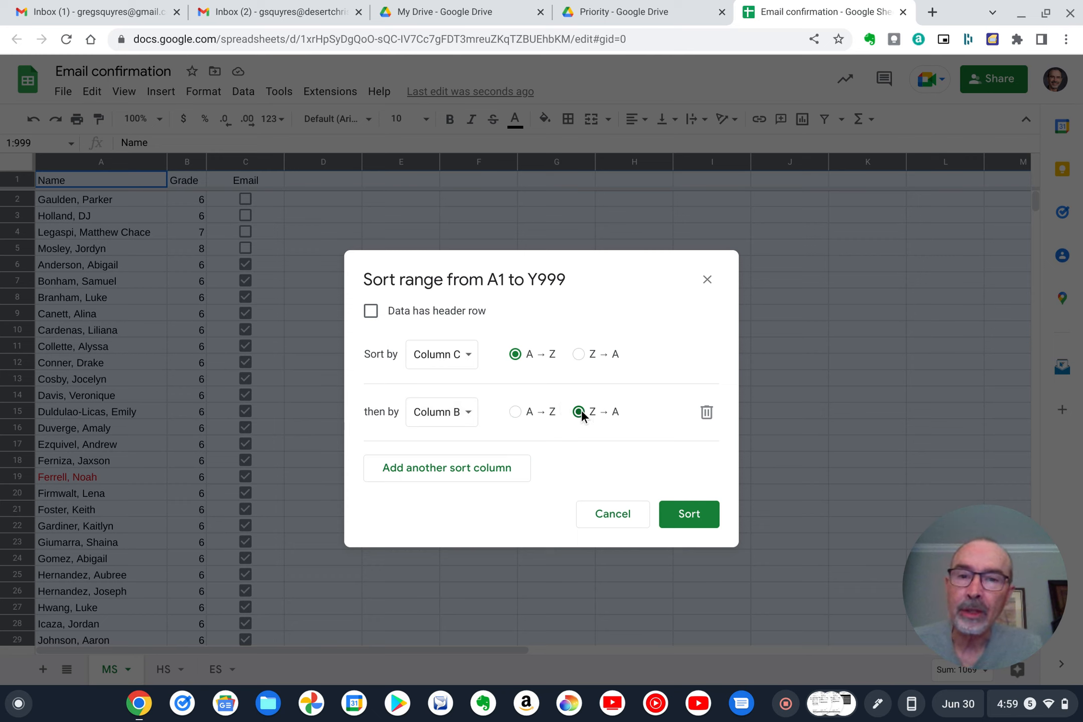
- Add Column A from A to Z as the third sort level and run the sort
click(474, 462)
click(466, 468)
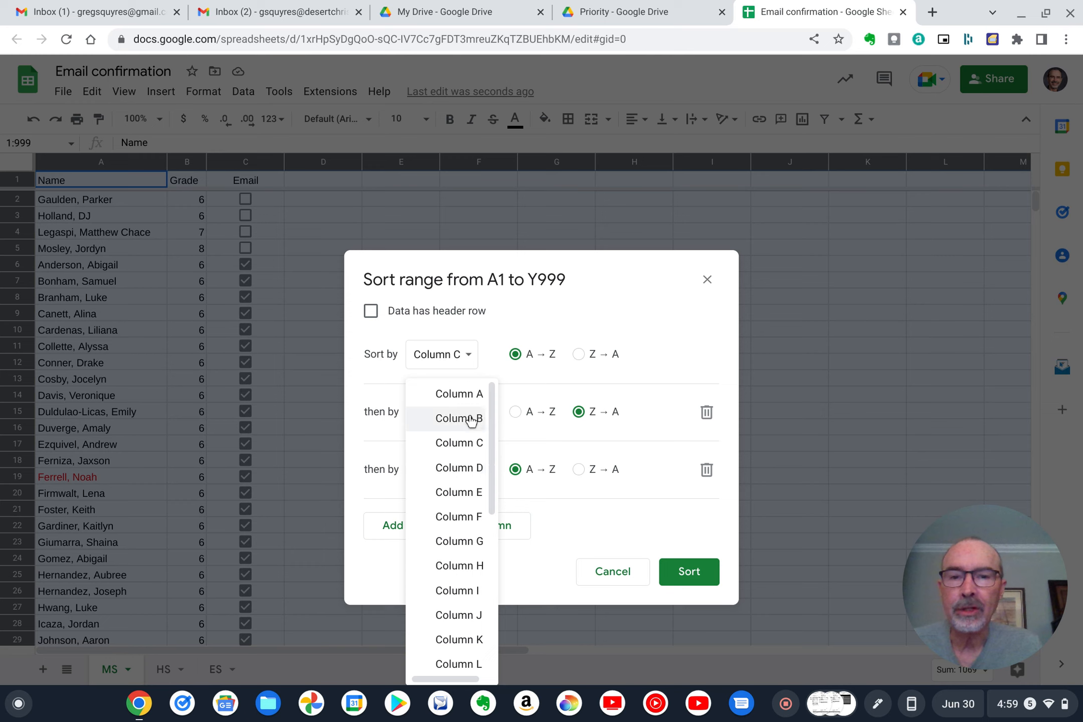
click(459, 394)
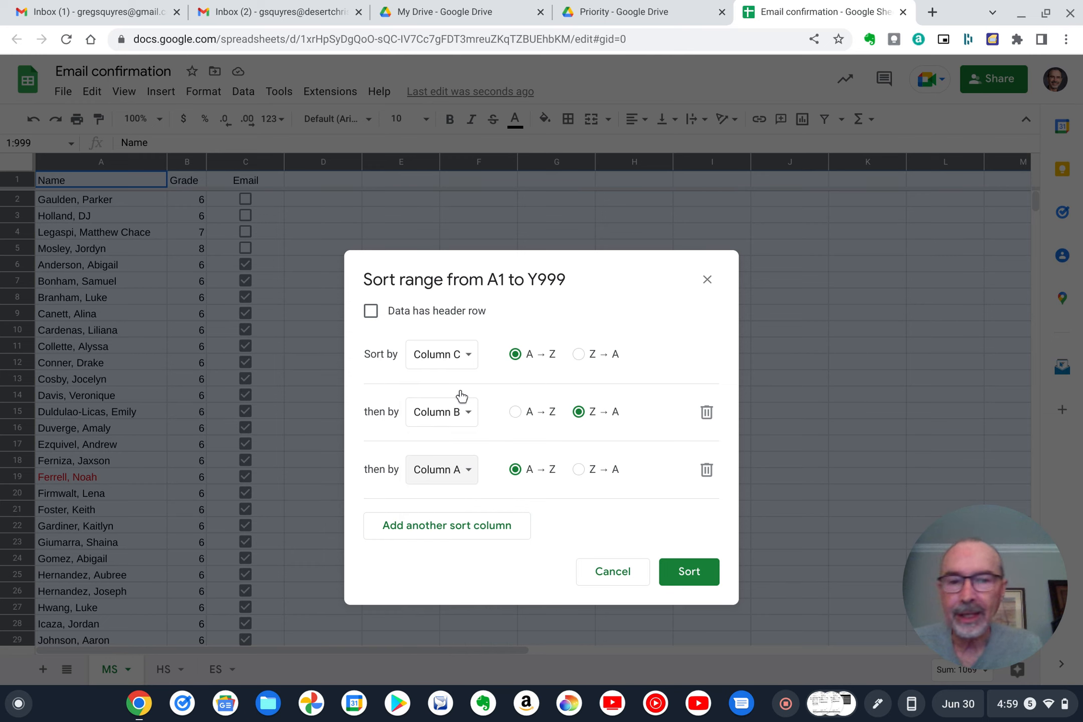
click(697, 580)
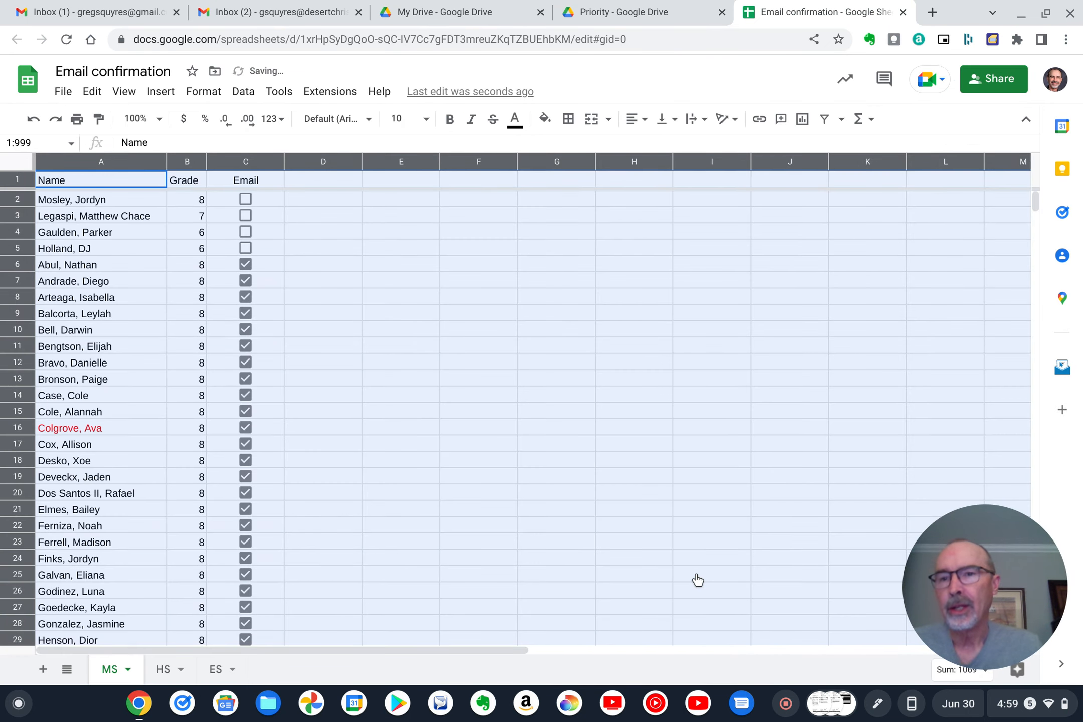